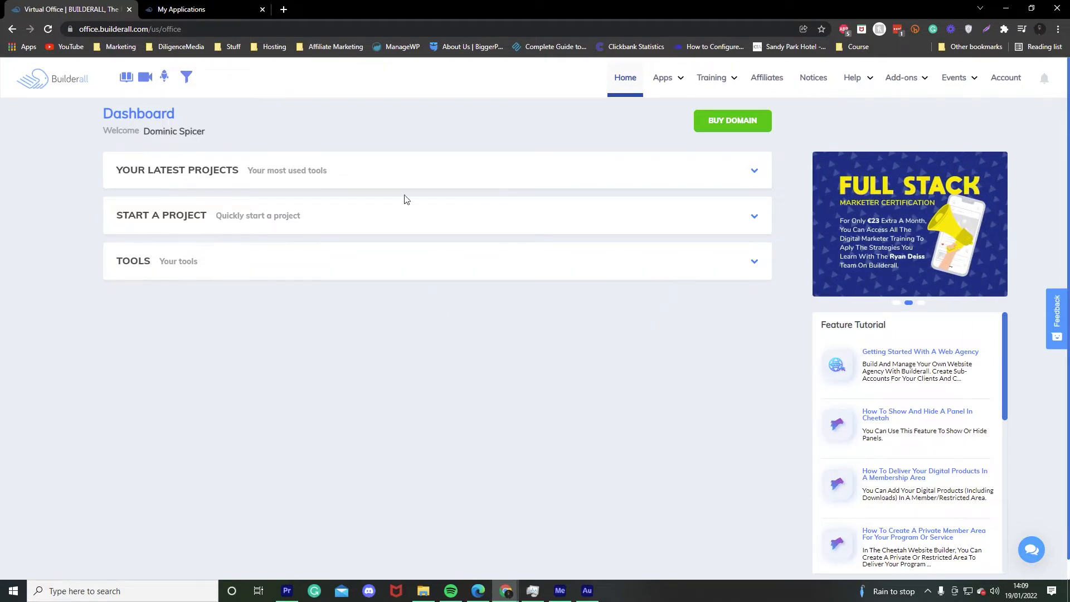
Open the App Builder from Builderall's list of builders and switch to the My Applications page
left_click(671, 80)
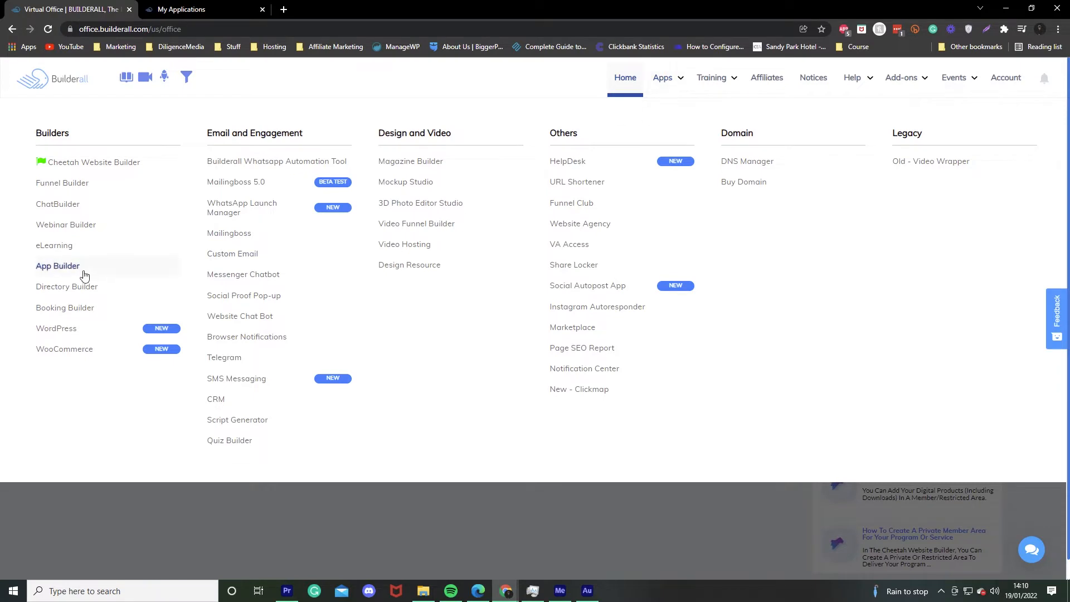
left_click(85, 275)
left_click(258, 5)
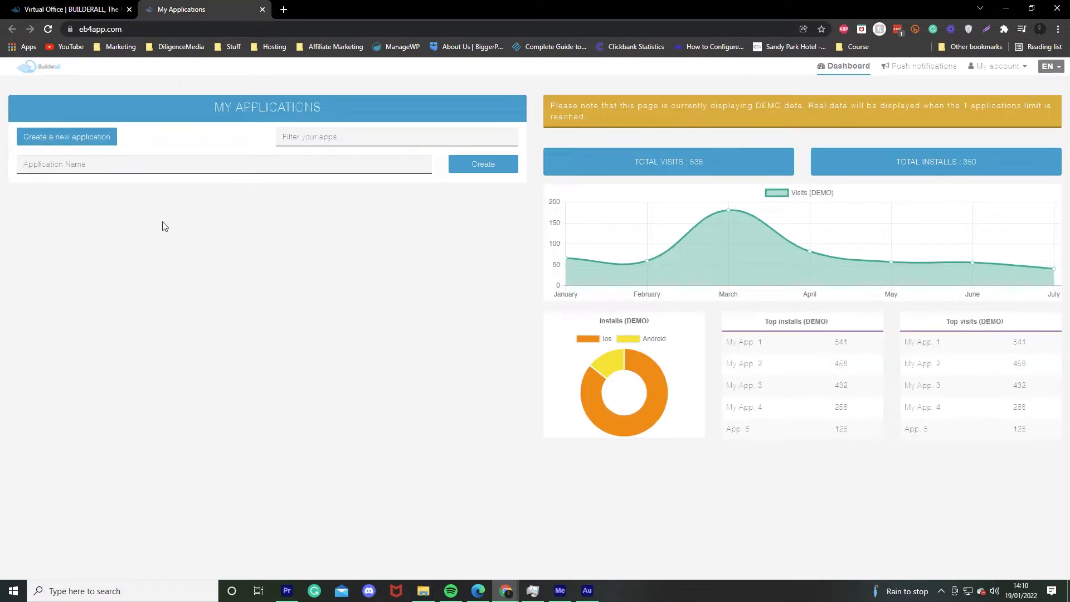
Create a new application named Systemegy
left_click(98, 142)
left_click(97, 143)
type("S")
type("omething")
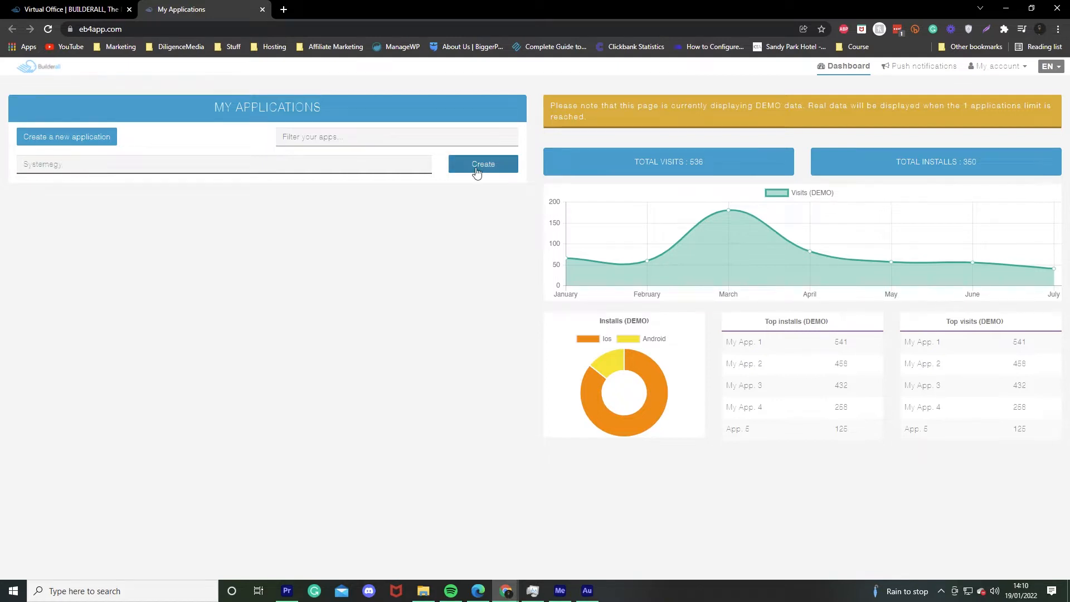
left_click(473, 170)
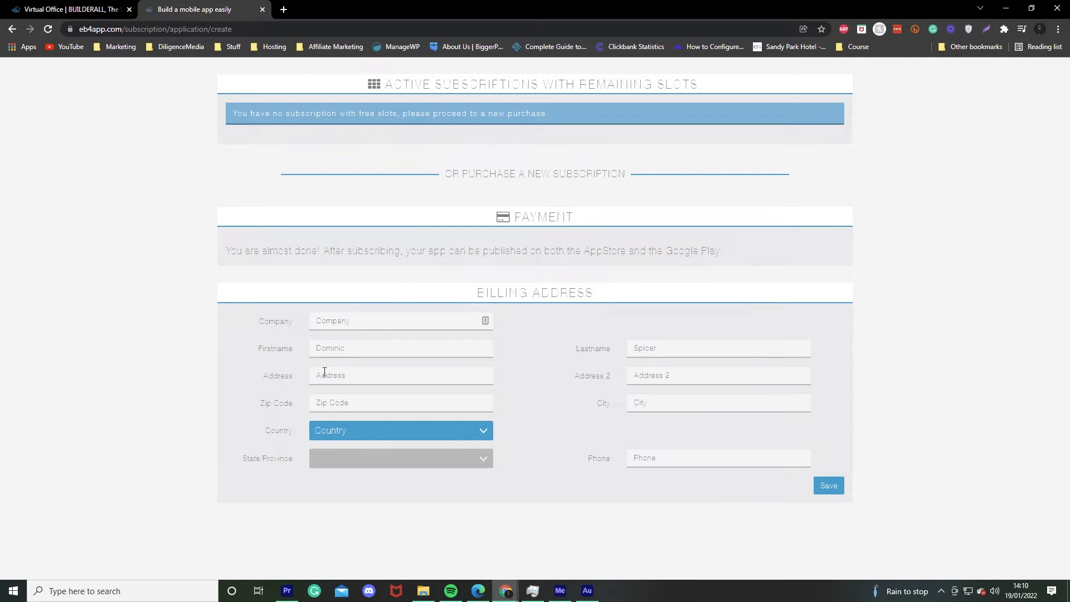
left_click_drag(576, 217, 514, 217)
left_click(656, 208)
left_click(1057, 29)
left_click(1024, 133)
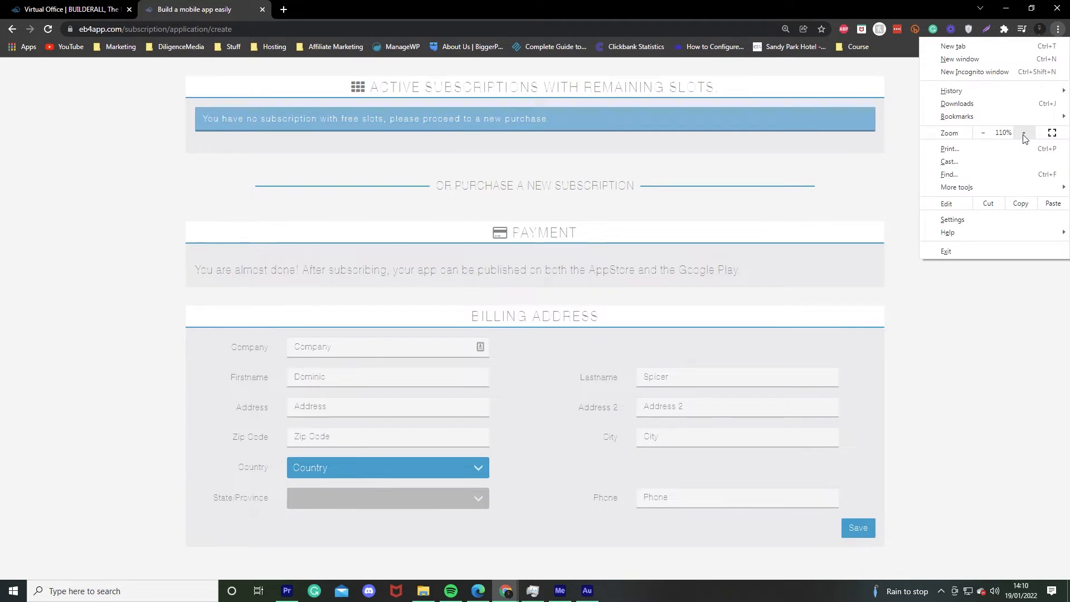
left_click(984, 133)
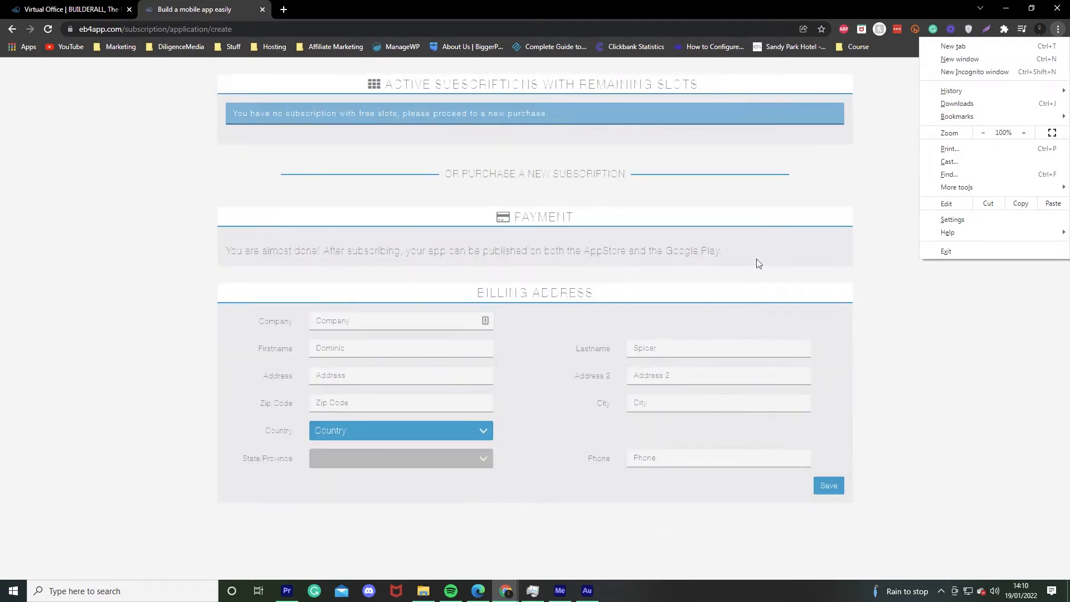
left_click(40, 256)
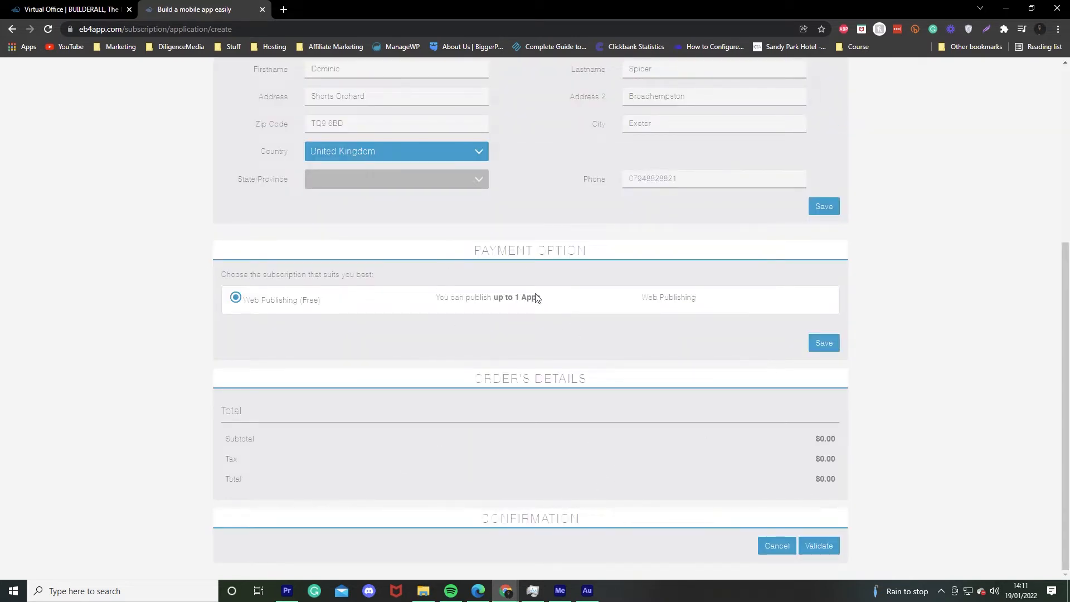
Validate the order for the free Web Publishing subscription and open the Systemegy application for management
left_click(821, 548)
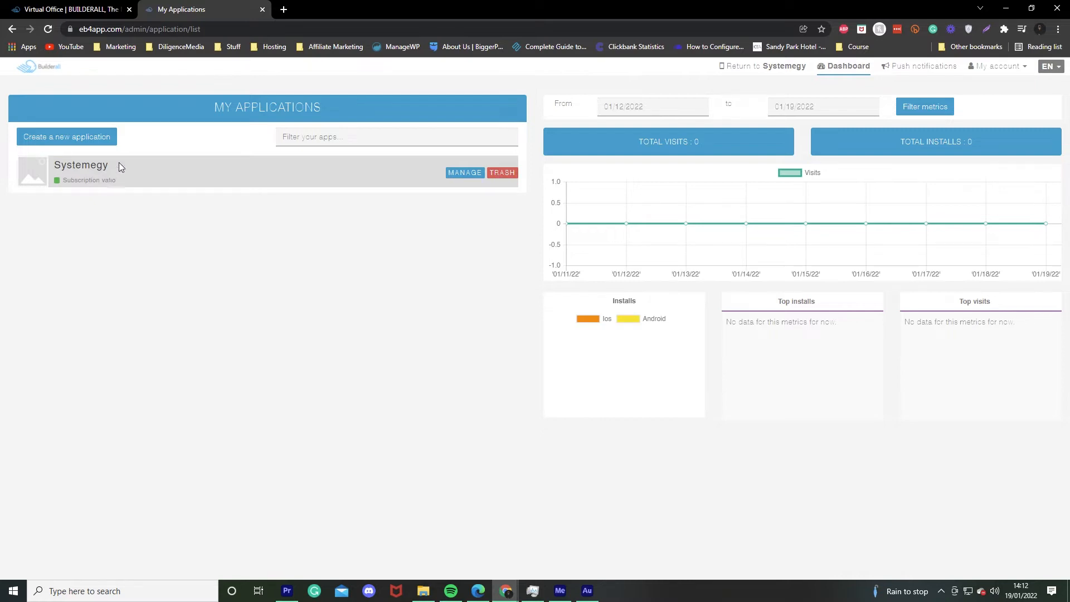
left_click(469, 173)
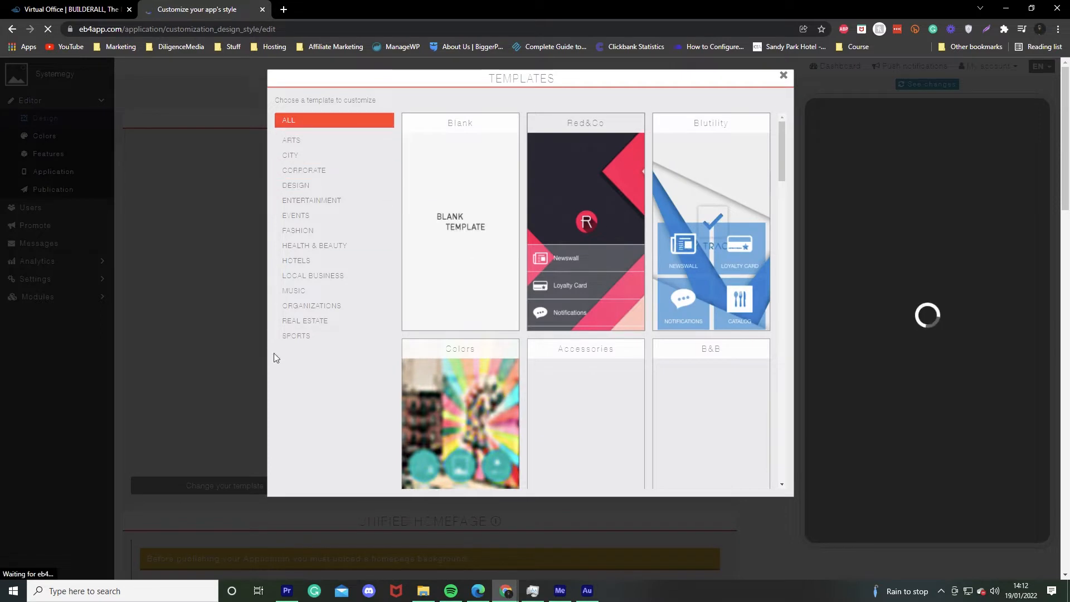
Browse the app templates and apply the Red&Co template, accepting the replacement of the app's colors and background image
scroll(493, 290, "down", 5)
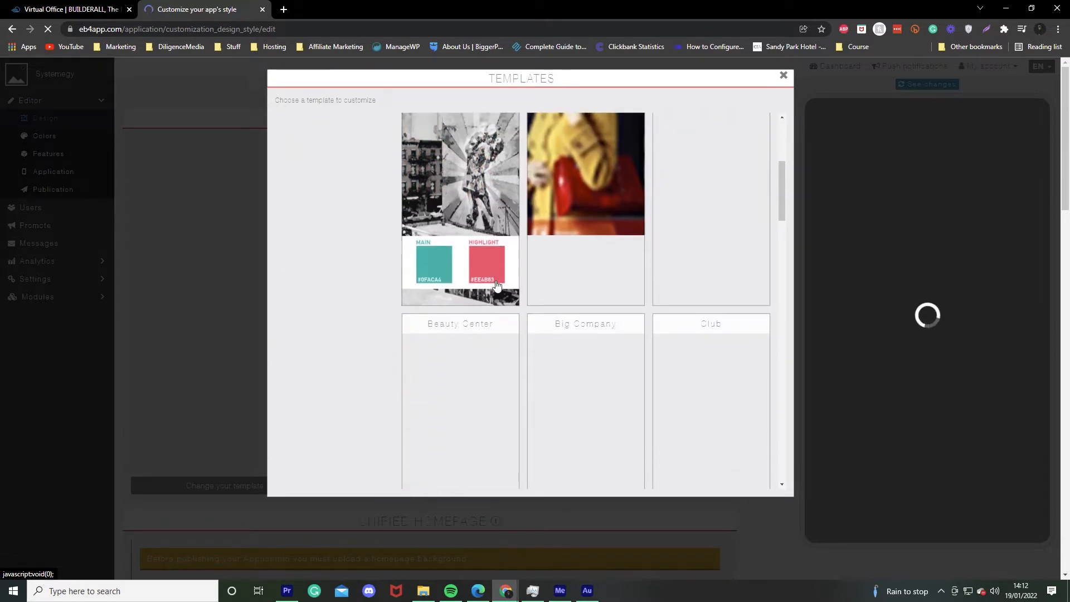
scroll(496, 285, "down", 4)
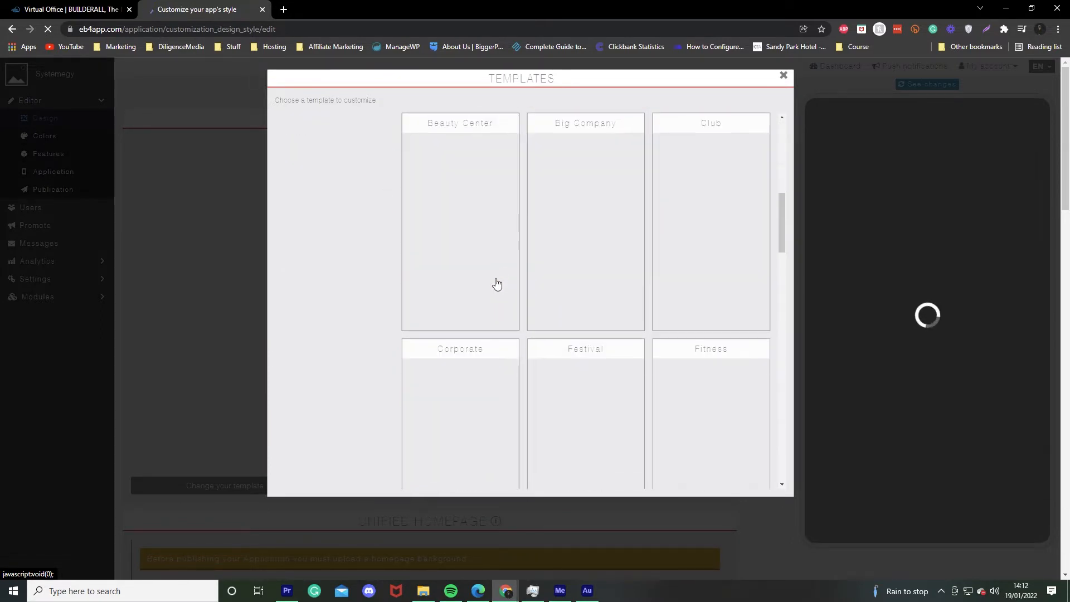
scroll(479, 245, "up", 9)
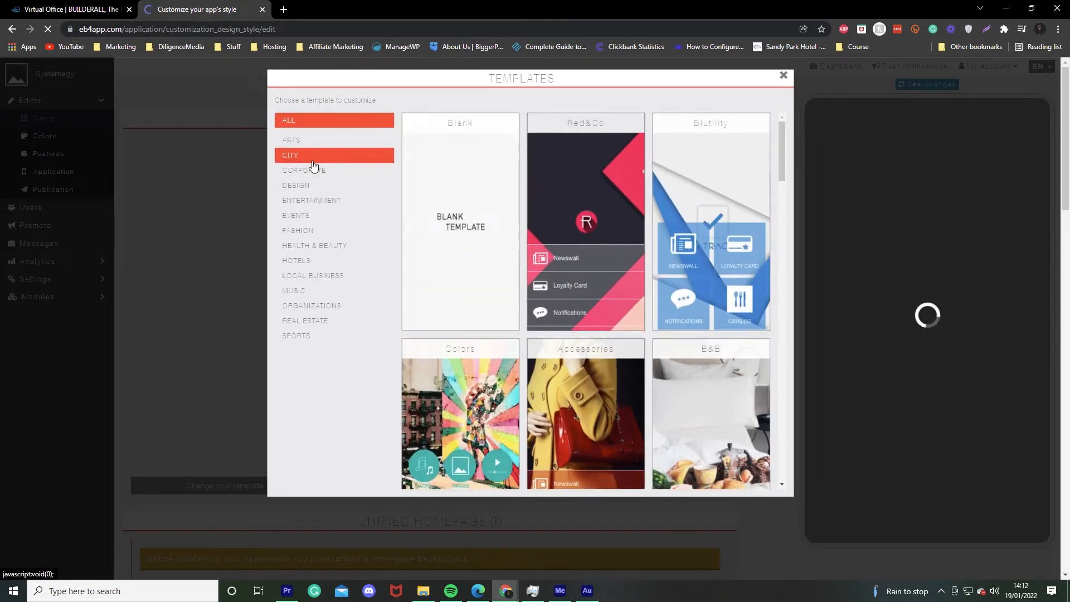
scroll(523, 278, "down", 10)
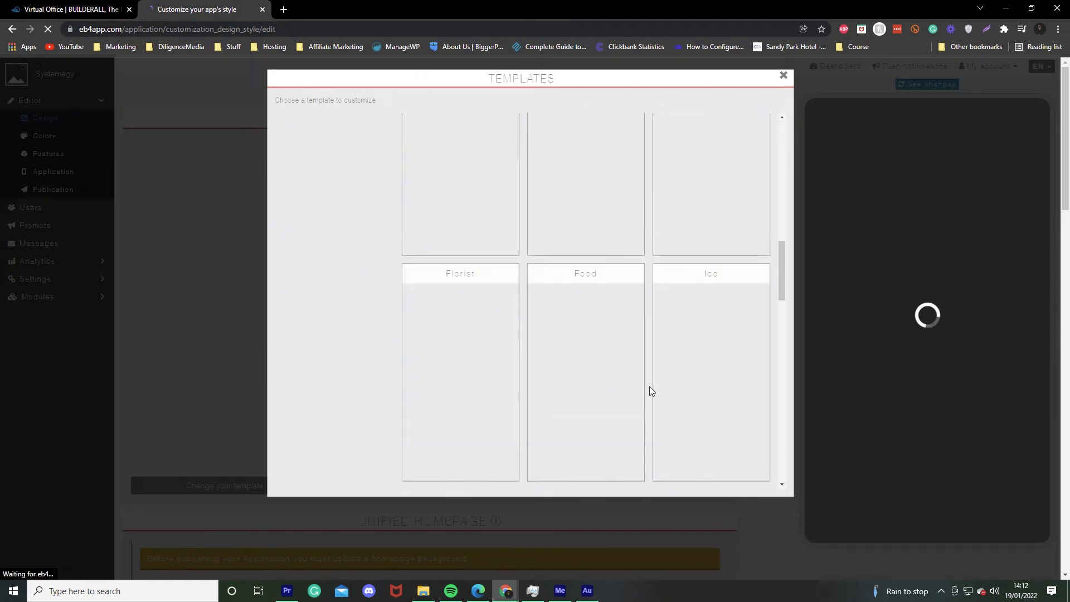
scroll(649, 393, "up", 10)
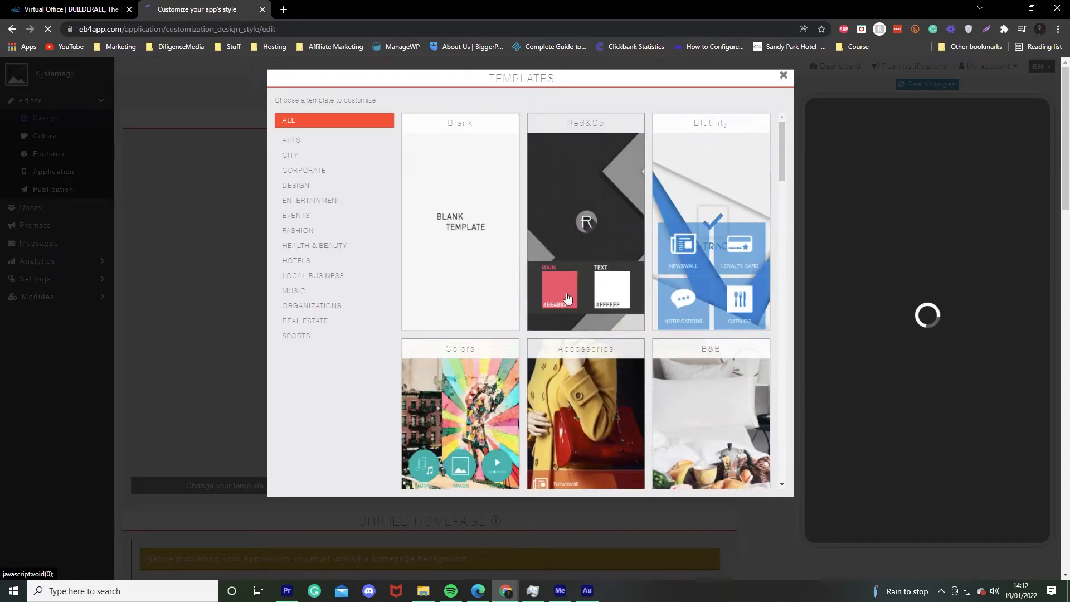
left_click(575, 215)
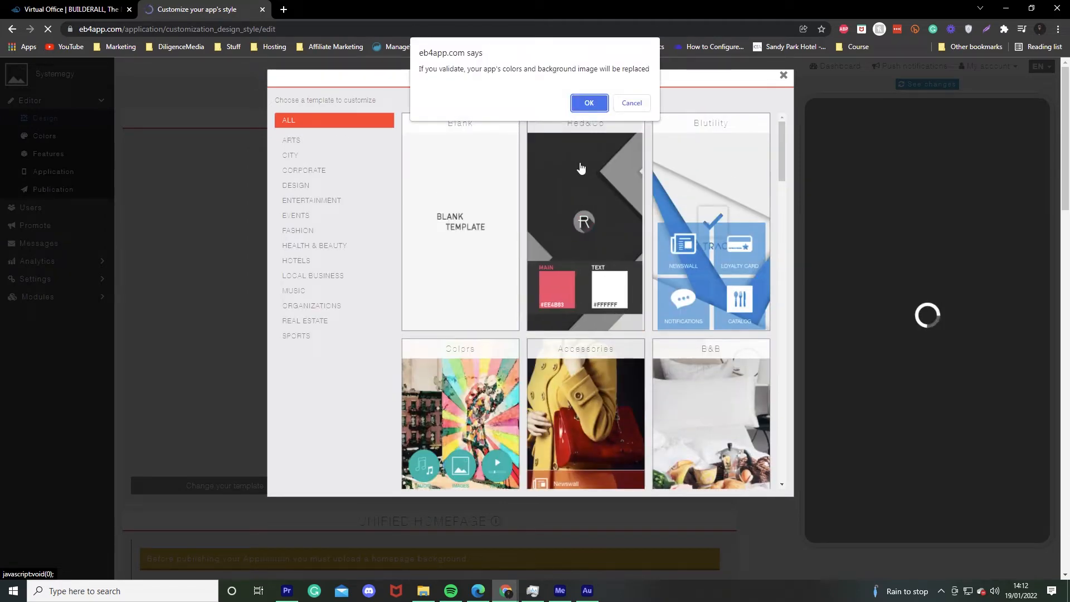
left_click(586, 102)
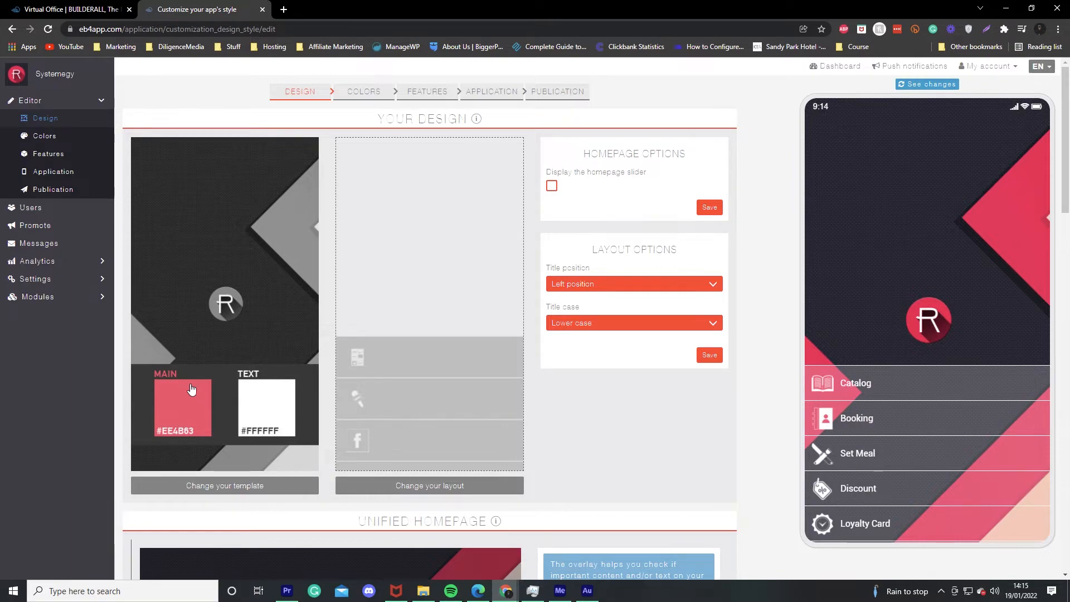
Change the app's layout to Layout 18 and dismiss the site's file storage request
left_click(412, 479)
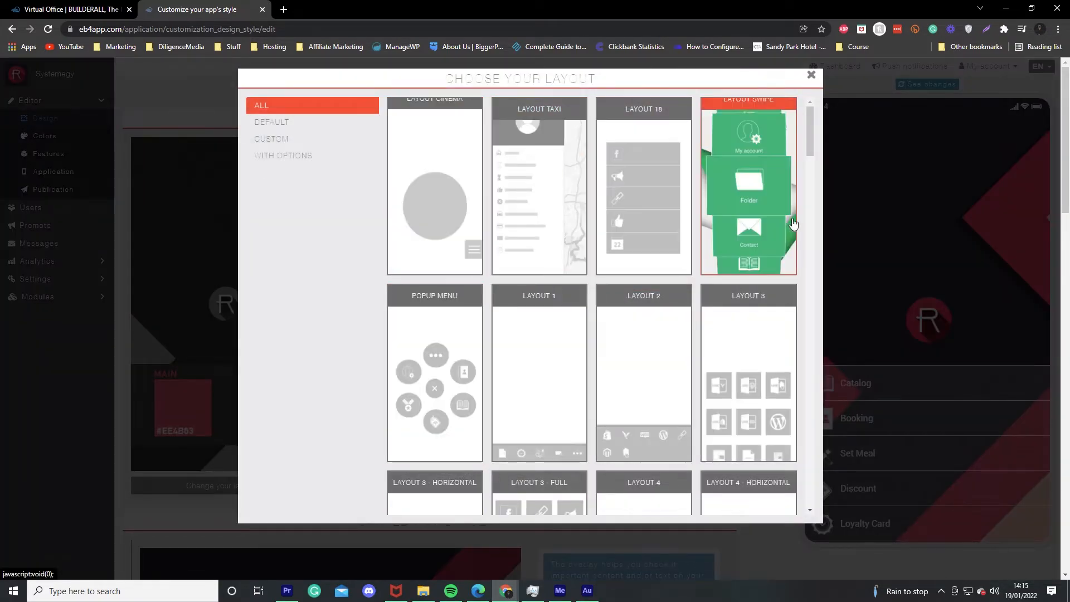
left_click(646, 211)
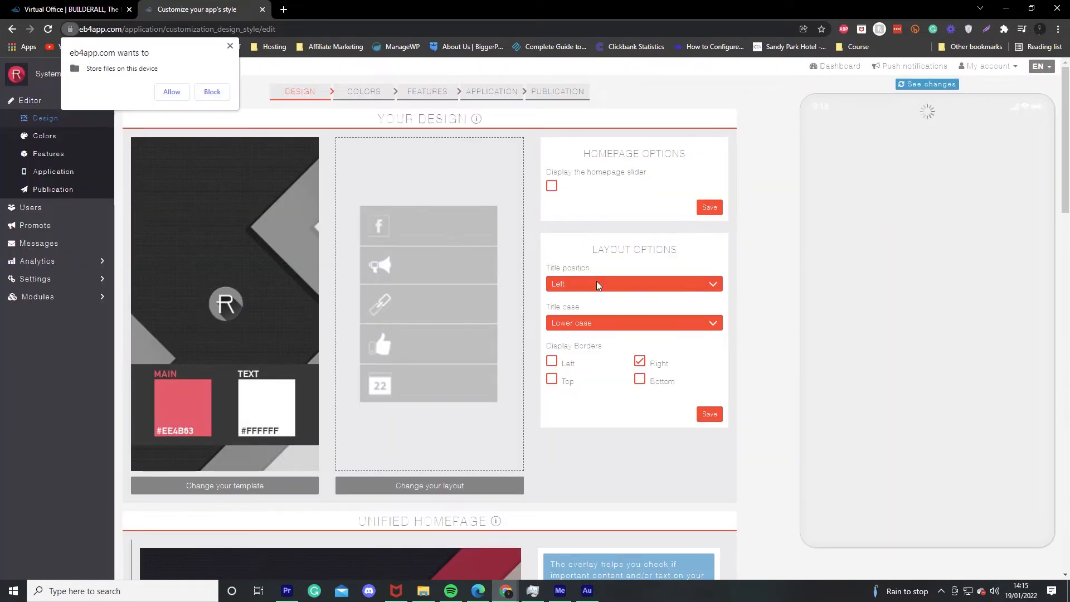
left_click(231, 46)
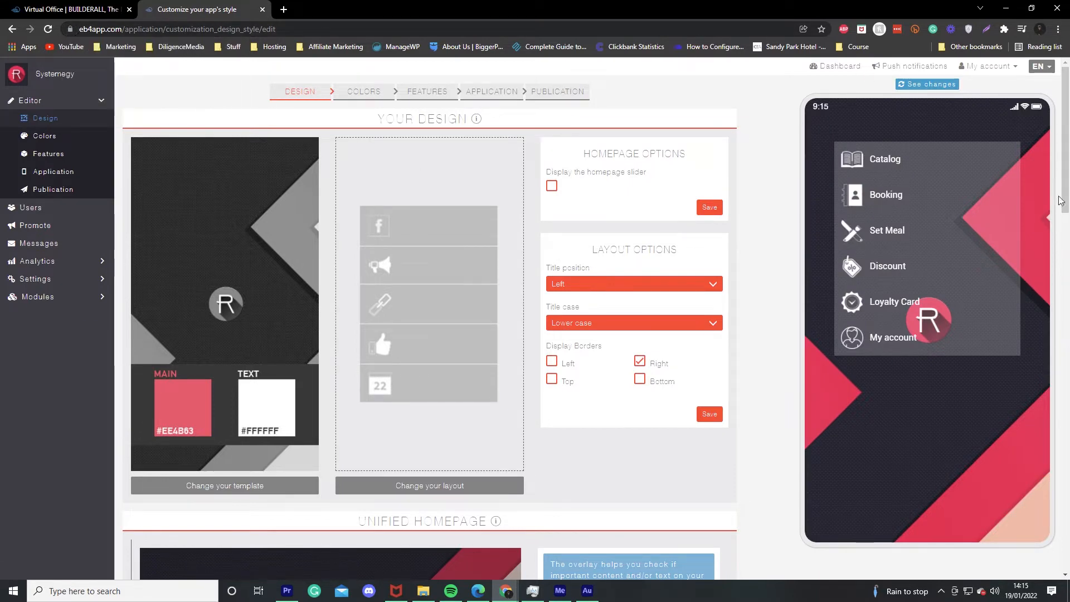
Set the title position in the layout options to Right, save it, and dismiss the site's file storage request
scroll(568, 562, "down", 1)
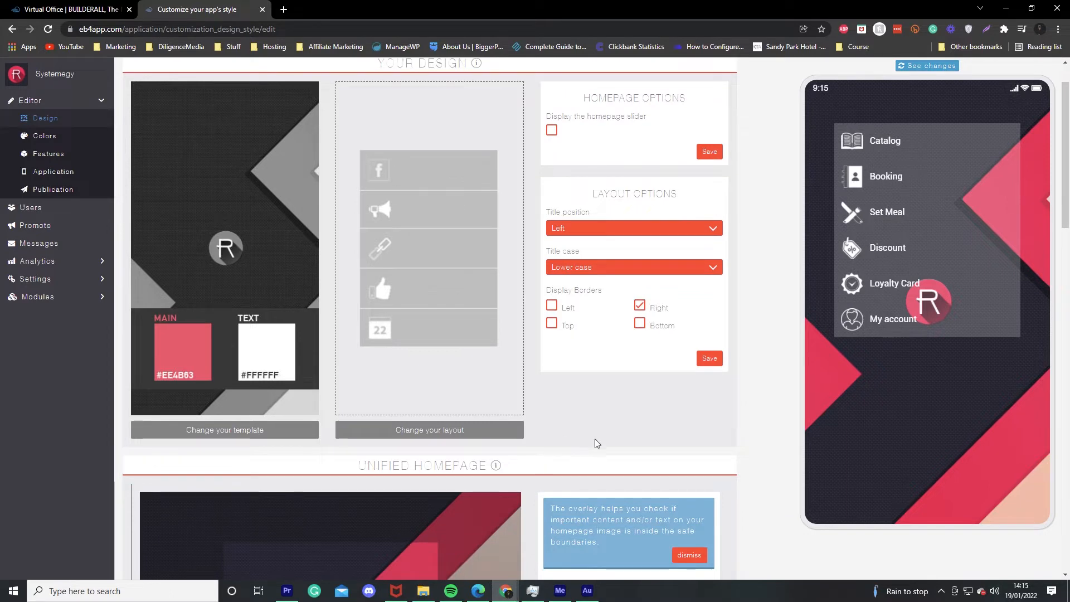
left_click(590, 223)
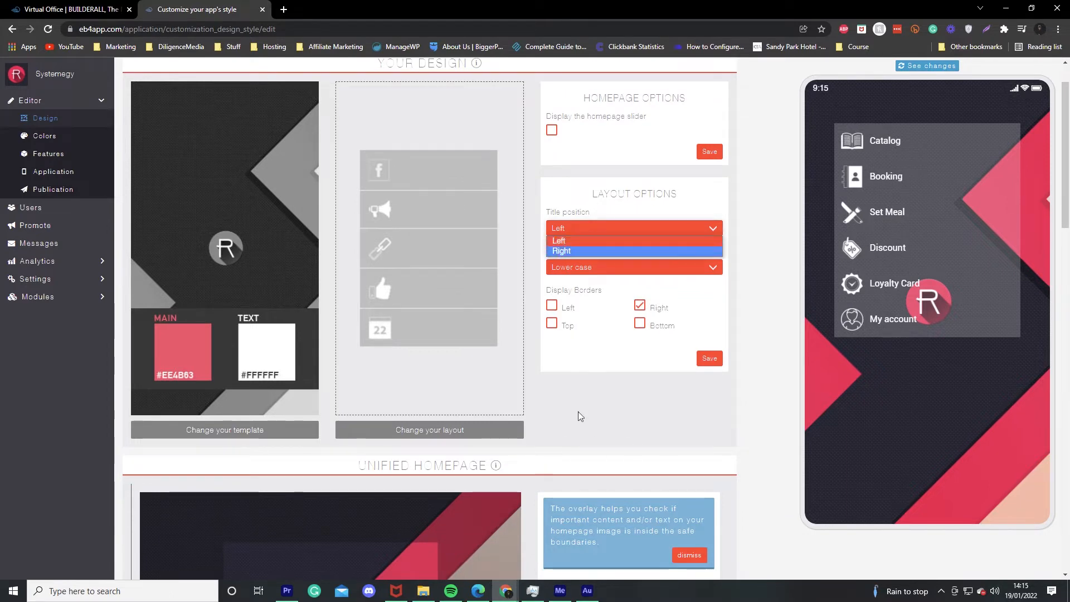
left_click(579, 424)
left_click(587, 229)
left_click(571, 252)
left_click(722, 359)
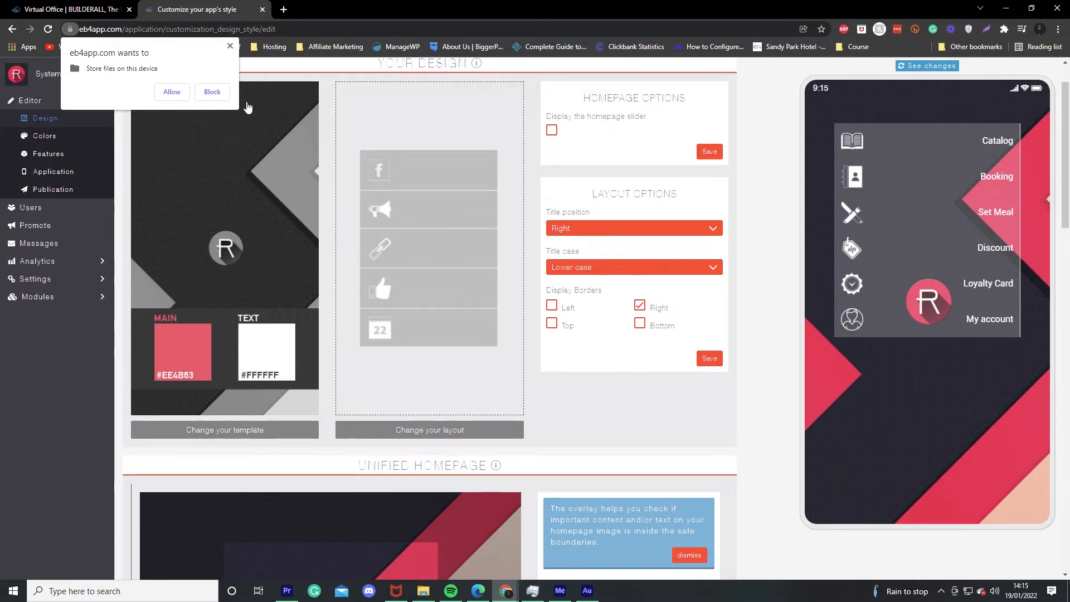
left_click(230, 46)
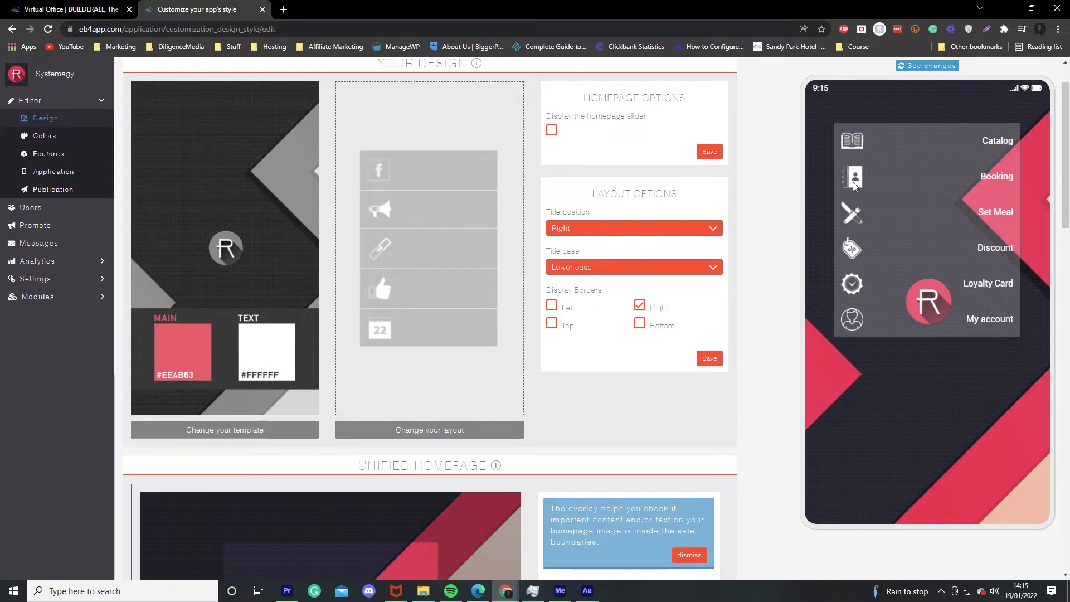
Review the unified homepage section and the available currency and default locale choices in the localization settings
scroll(460, 337, "down", 7)
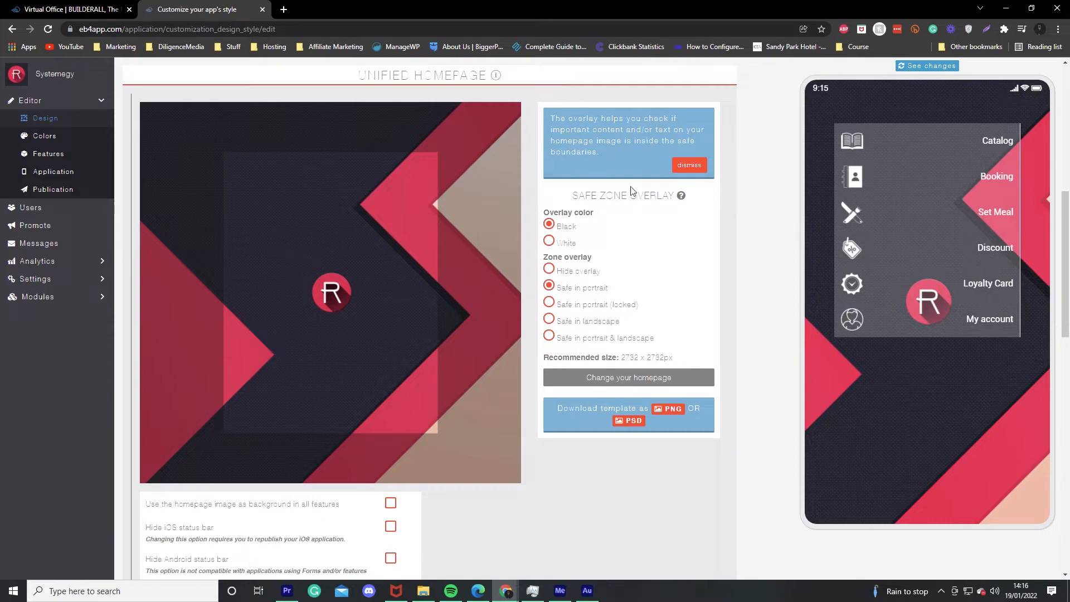
scroll(355, 246, "down", 7)
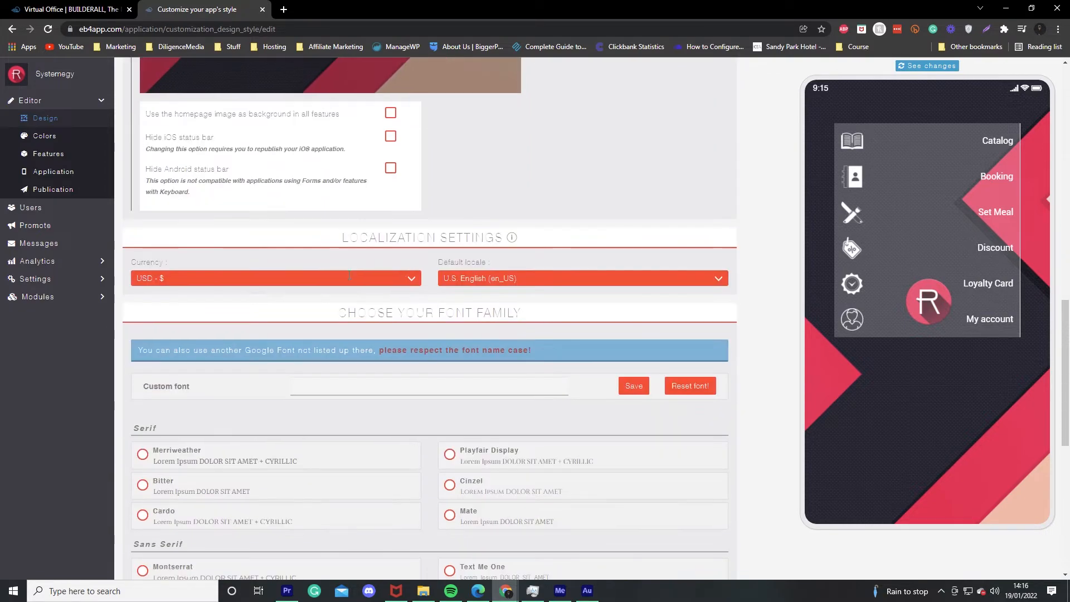
left_click(189, 279)
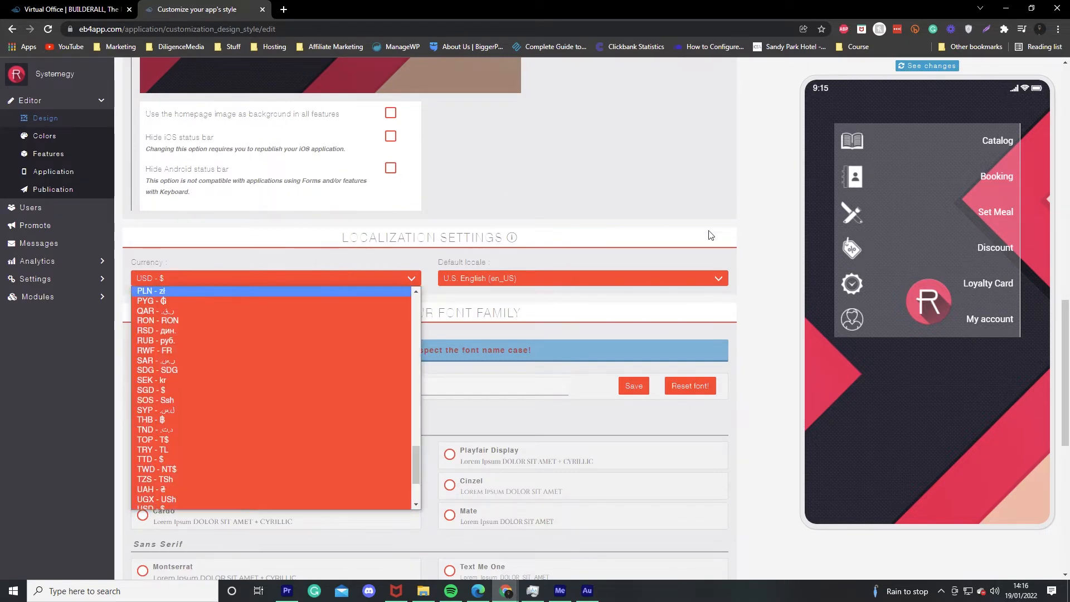
left_click(726, 235)
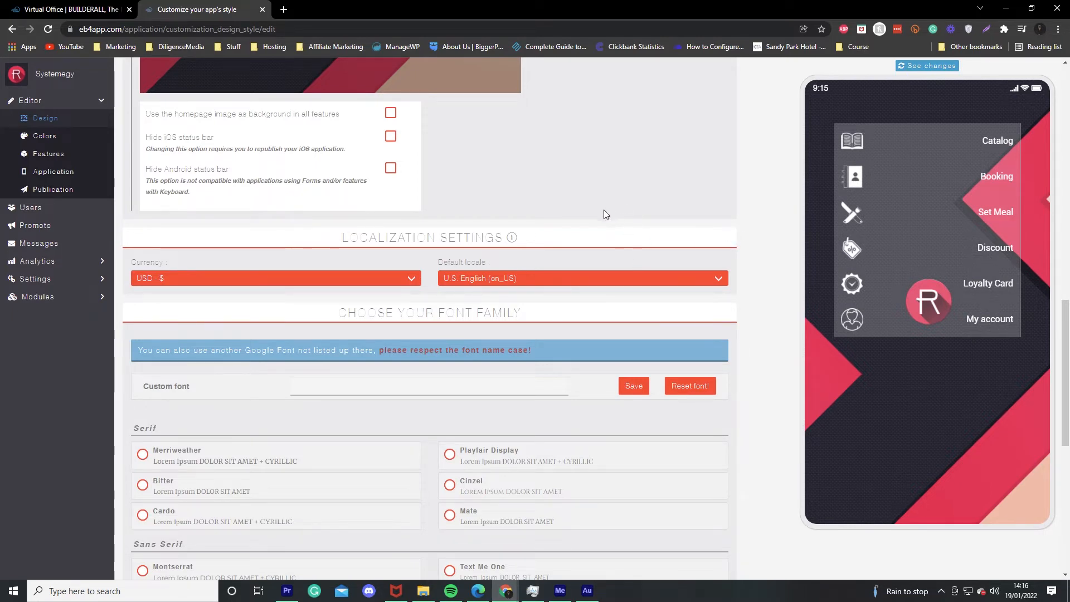
left_click(487, 282)
scroll(485, 291, "down", 1)
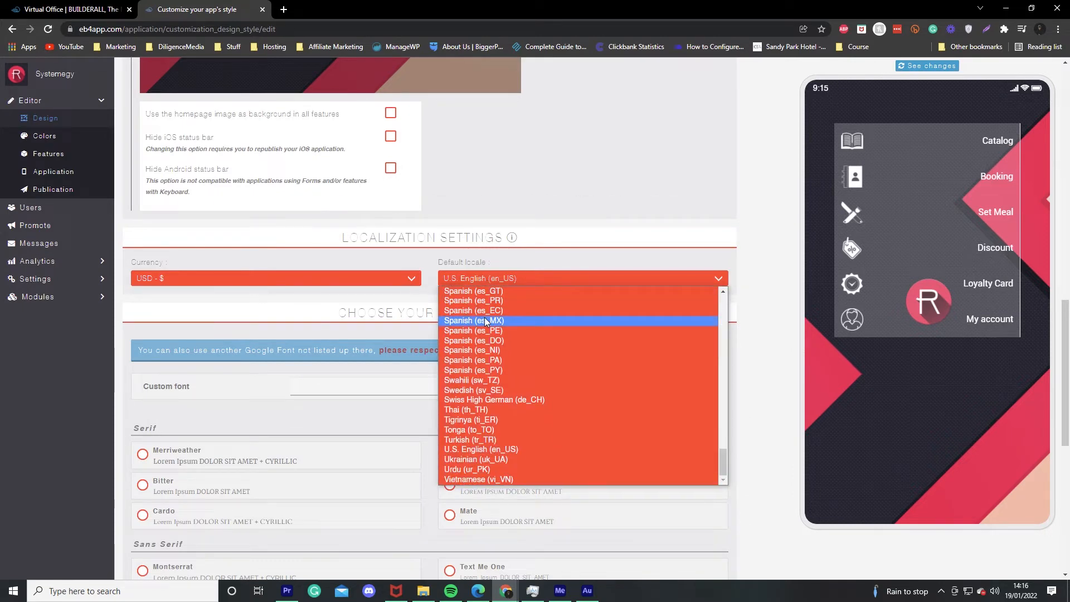
left_click(689, 186)
Set the app's font family to the sans serif font Montserrat and return to the design overview
scroll(357, 295, "down", 2)
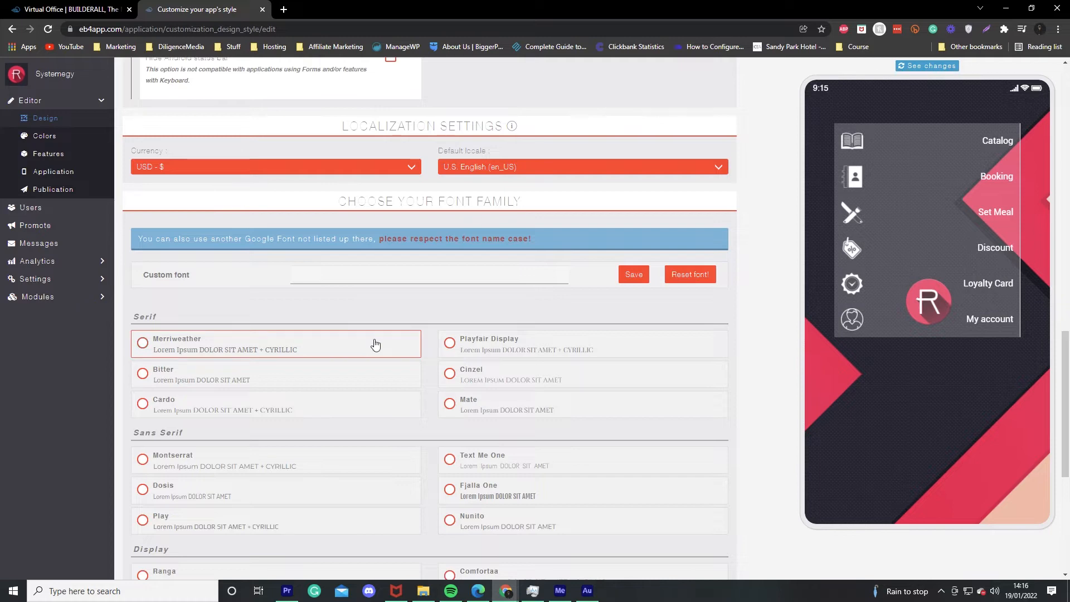
scroll(416, 363, "down", 2)
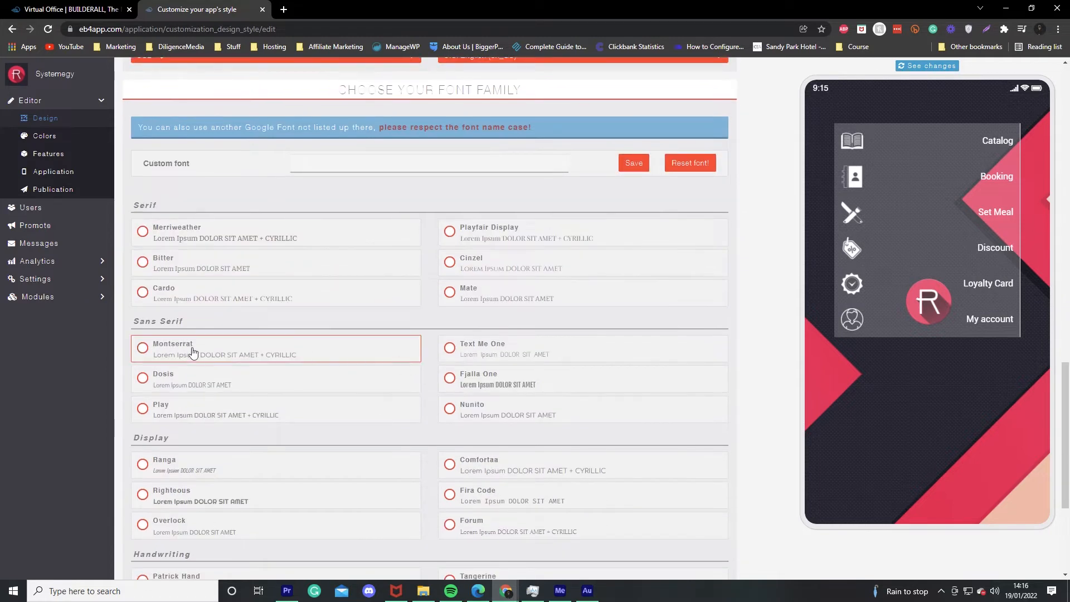
left_click(146, 350)
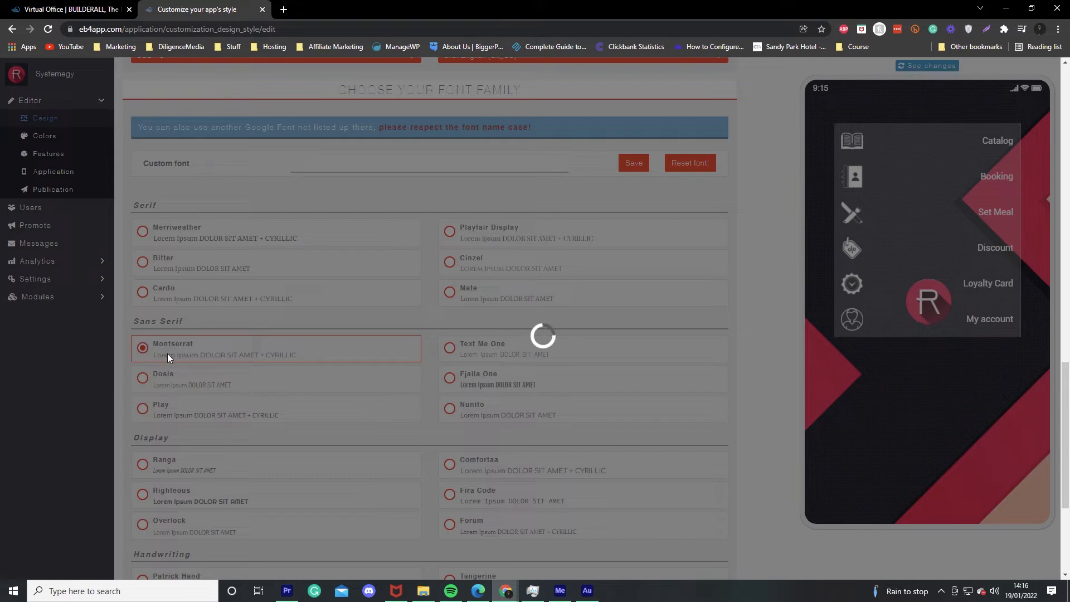
scroll(174, 356, "down", 3)
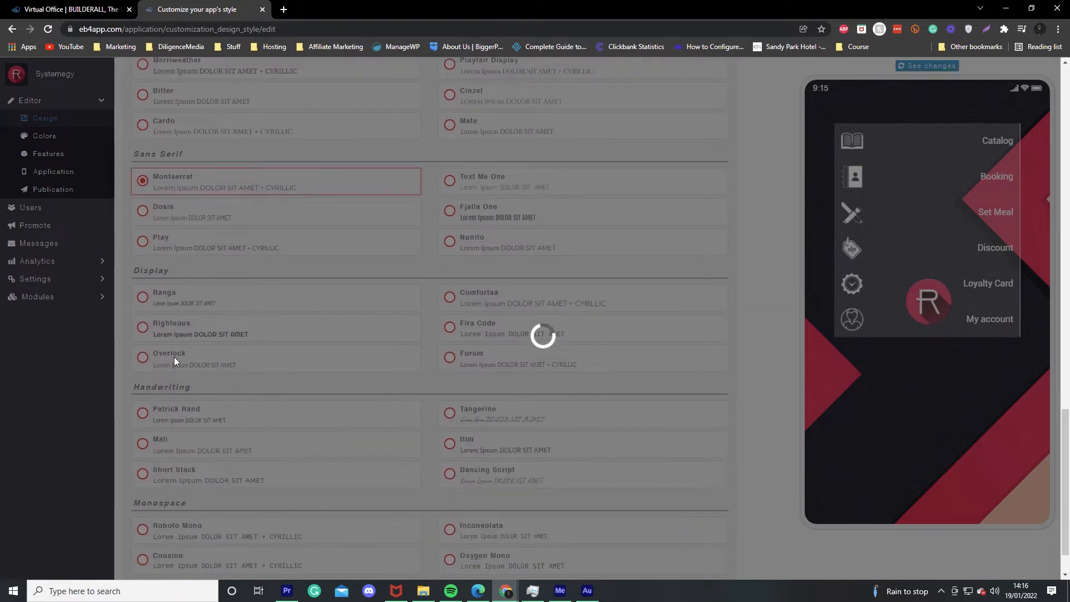
scroll(177, 357, "down", 1)
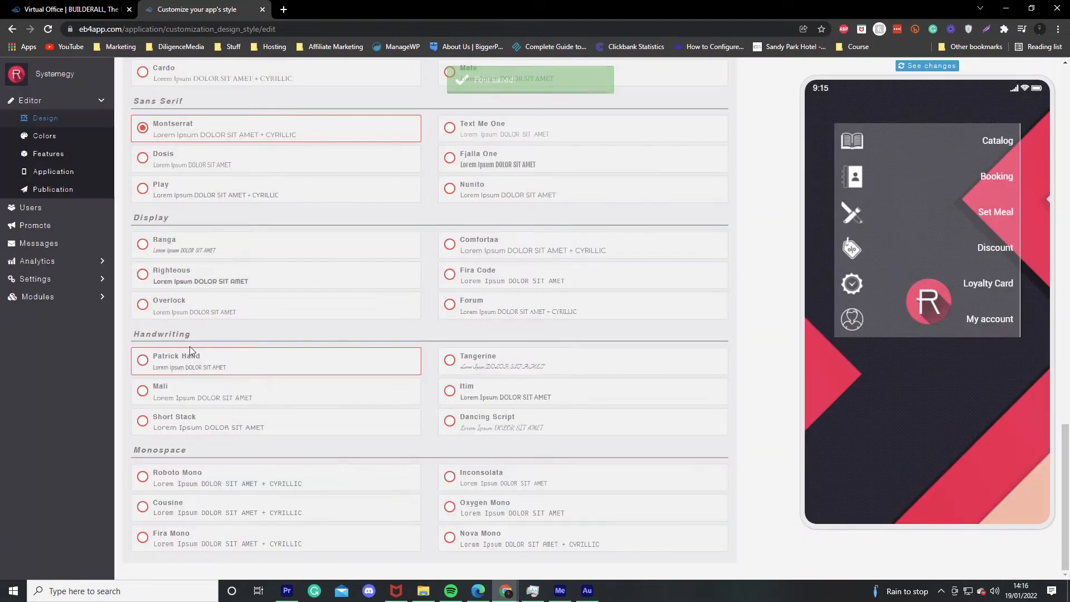
left_click(180, 391)
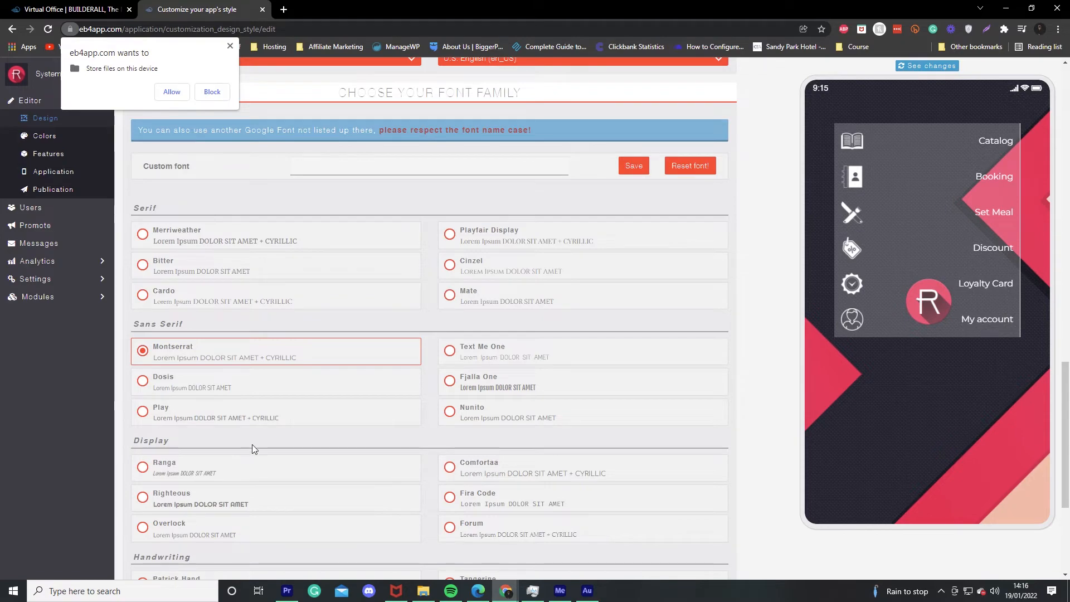
scroll(301, 411, "up", 1)
scroll(300, 411, "up", 15)
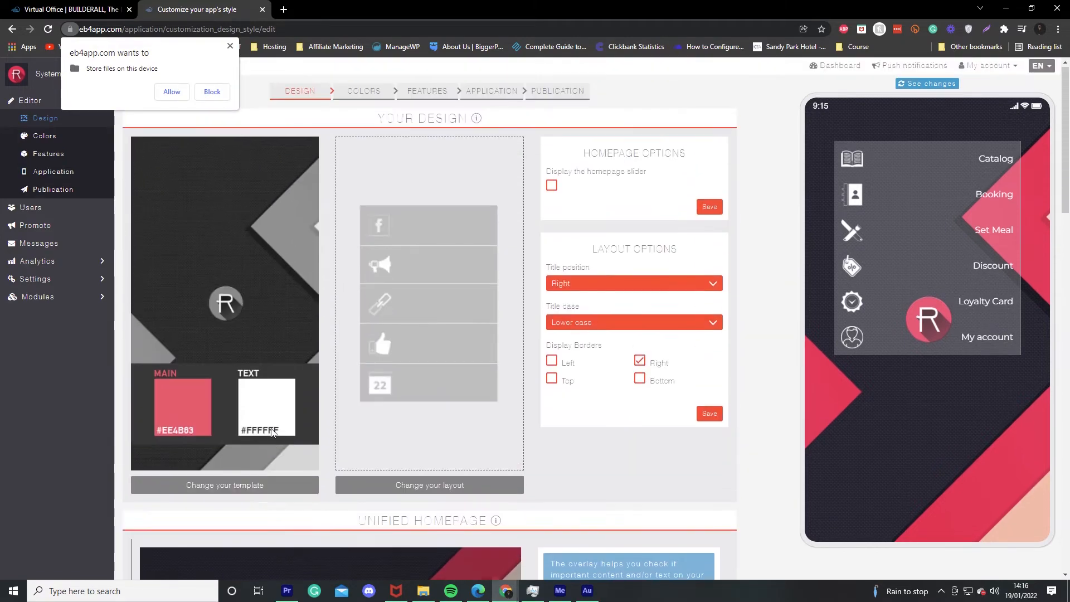
Dismiss the site's file storage request and review the color settings for all sections of the app
left_click(230, 46)
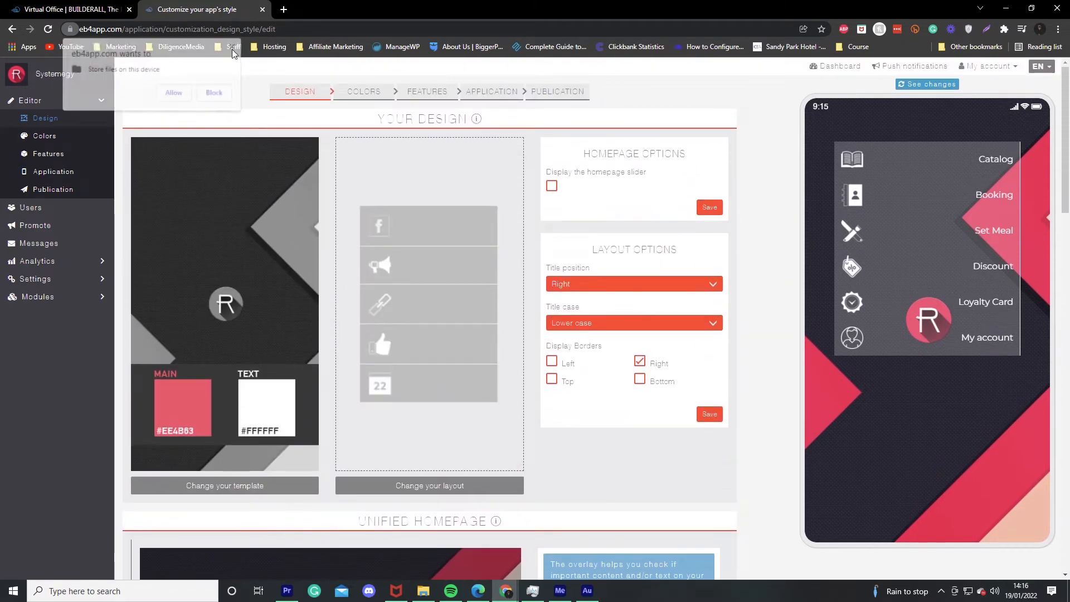
left_click(68, 136)
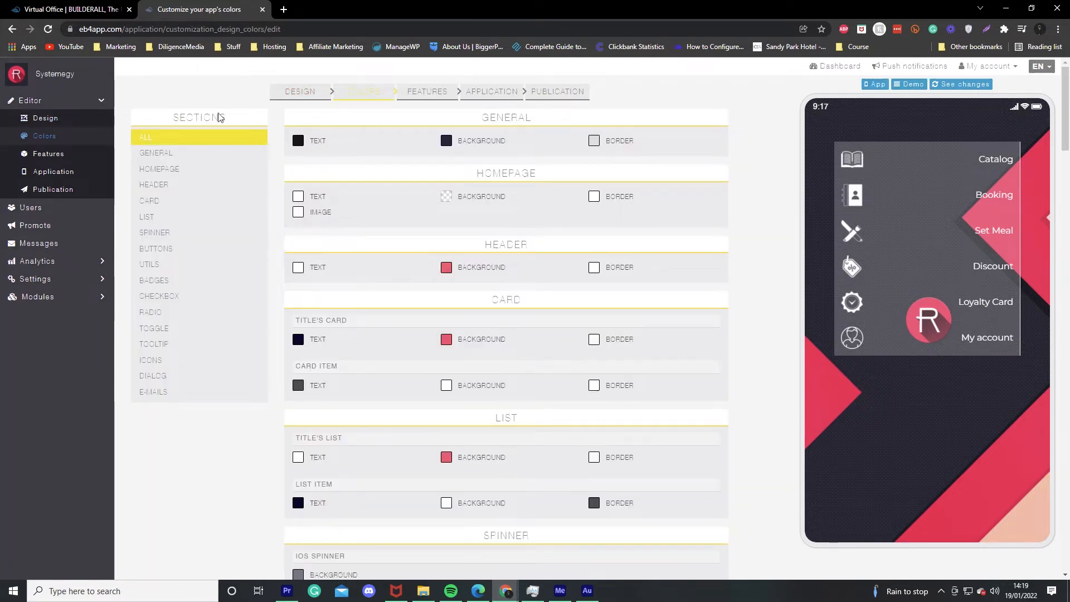
scroll(445, 444, "down", 10)
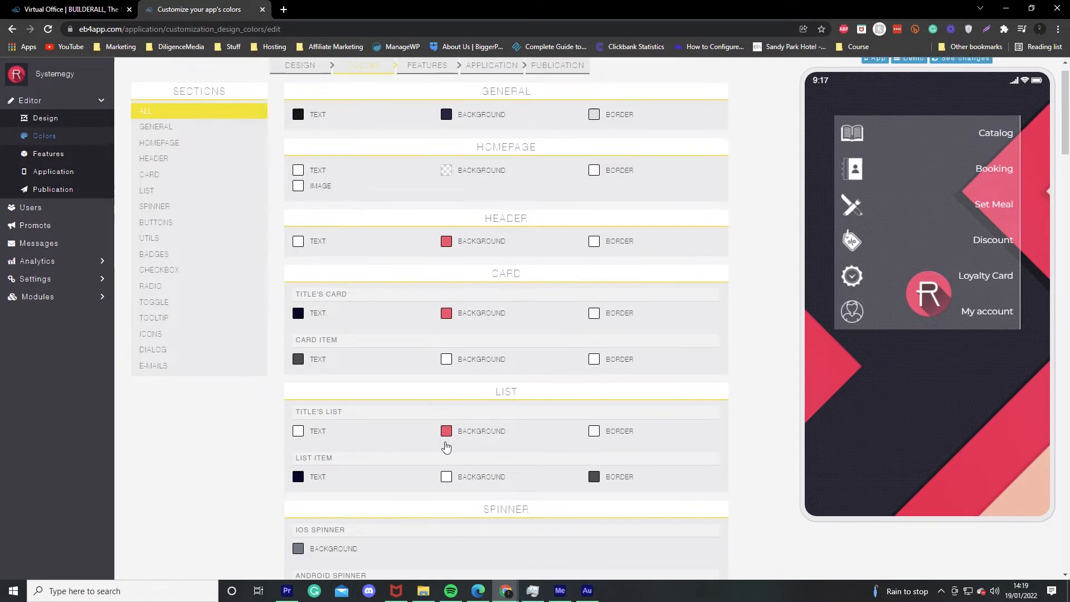
scroll(419, 428, "down", 11)
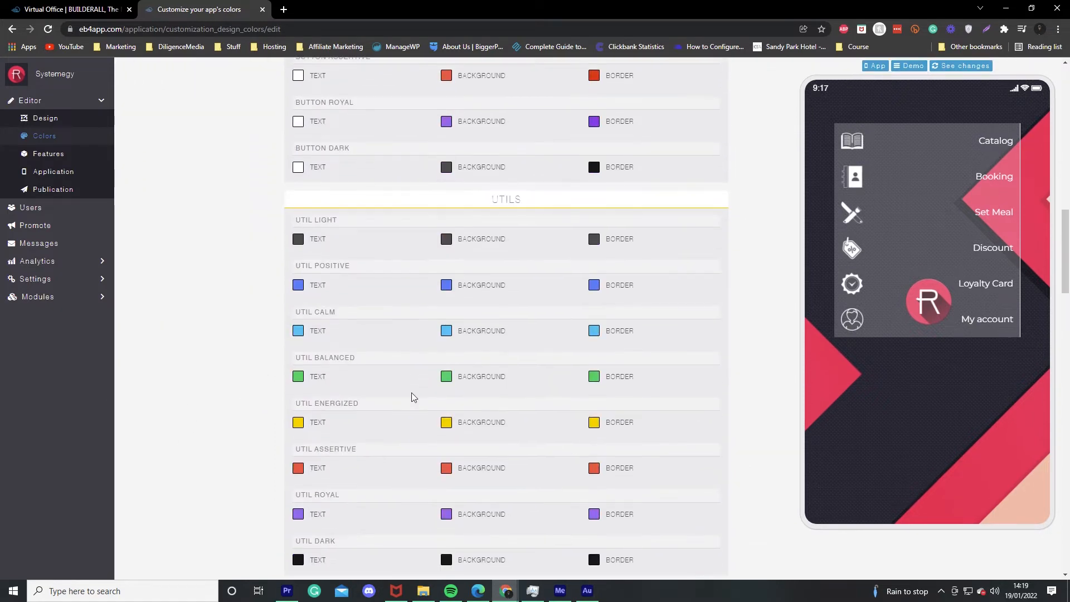
scroll(385, 416, "down", 12)
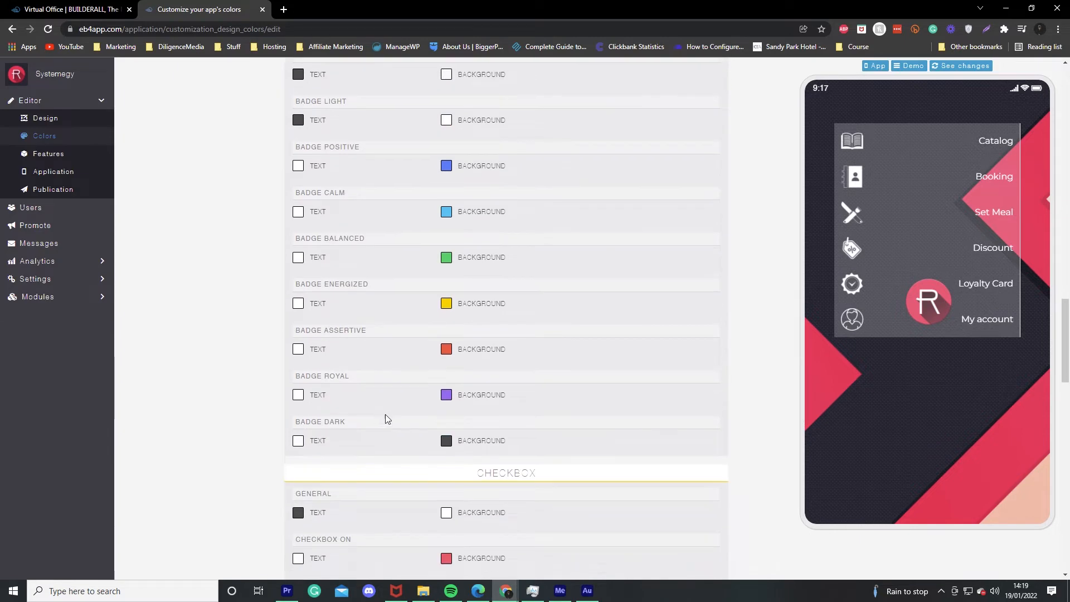
scroll(423, 422, "down", 12)
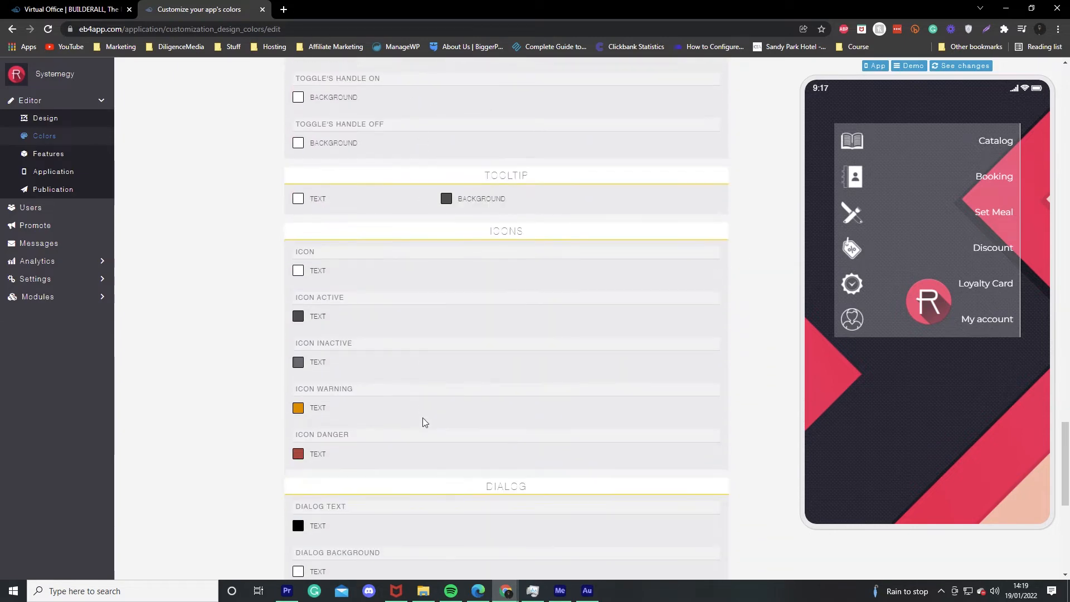
scroll(422, 422, "down", 1)
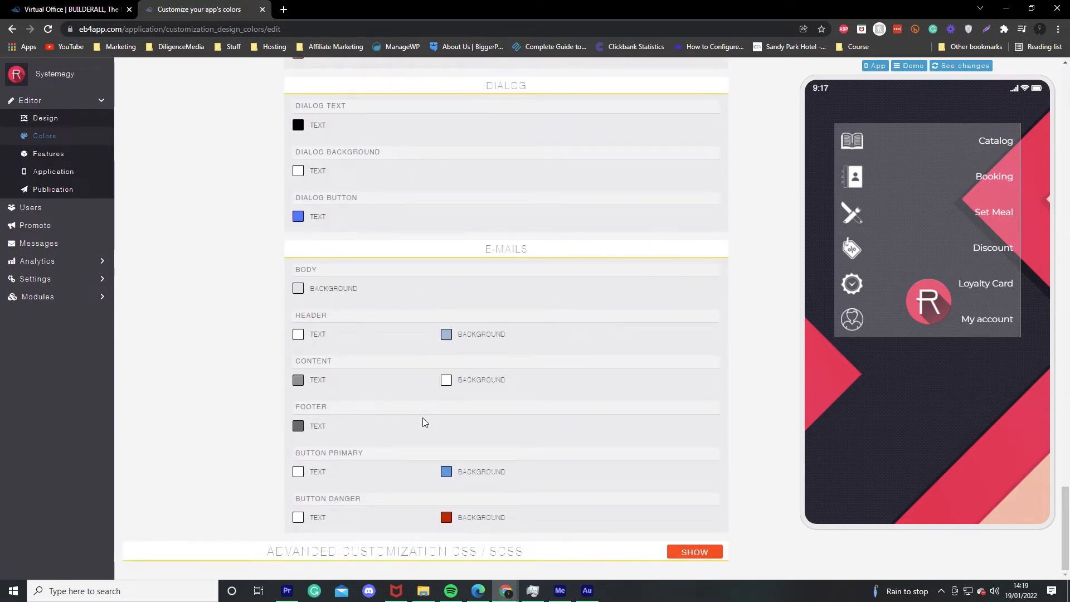
scroll(423, 418, "up", 20)
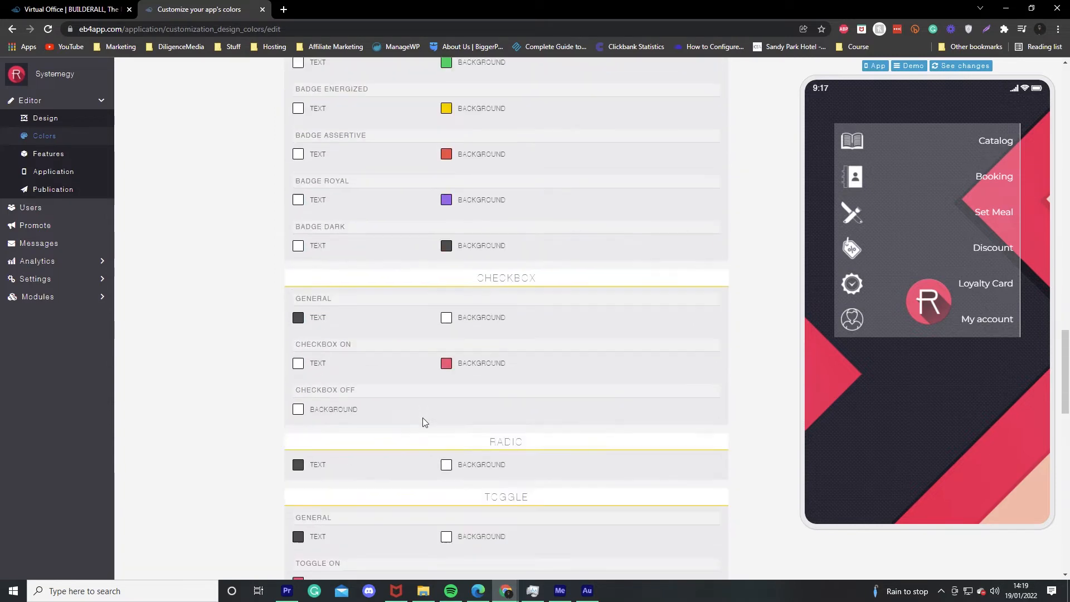
scroll(422, 417, "up", 15)
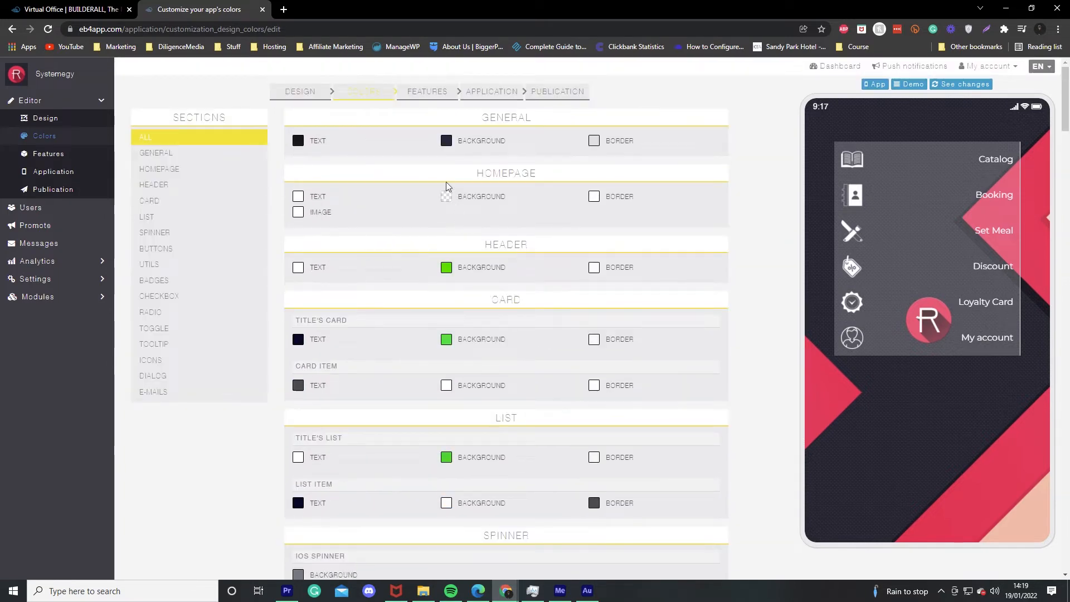
Look through the color settings of individual sections, including General, Homepage, Card, Spinner and Buttons
left_click(167, 153)
left_click(178, 171)
left_click(186, 201)
left_click(183, 190)
left_click(183, 206)
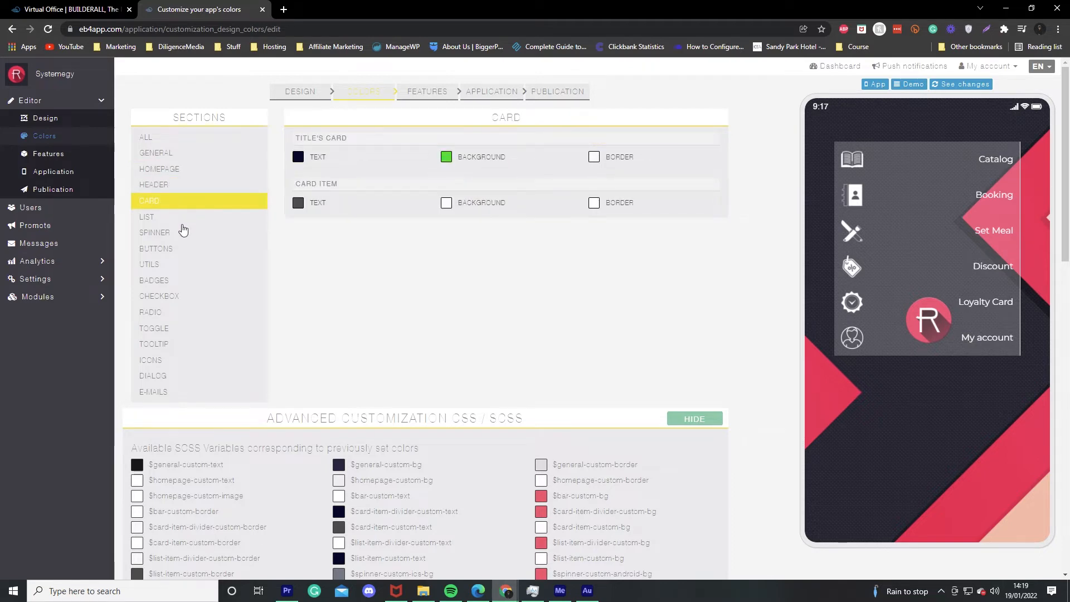
left_click(184, 232)
left_click(184, 254)
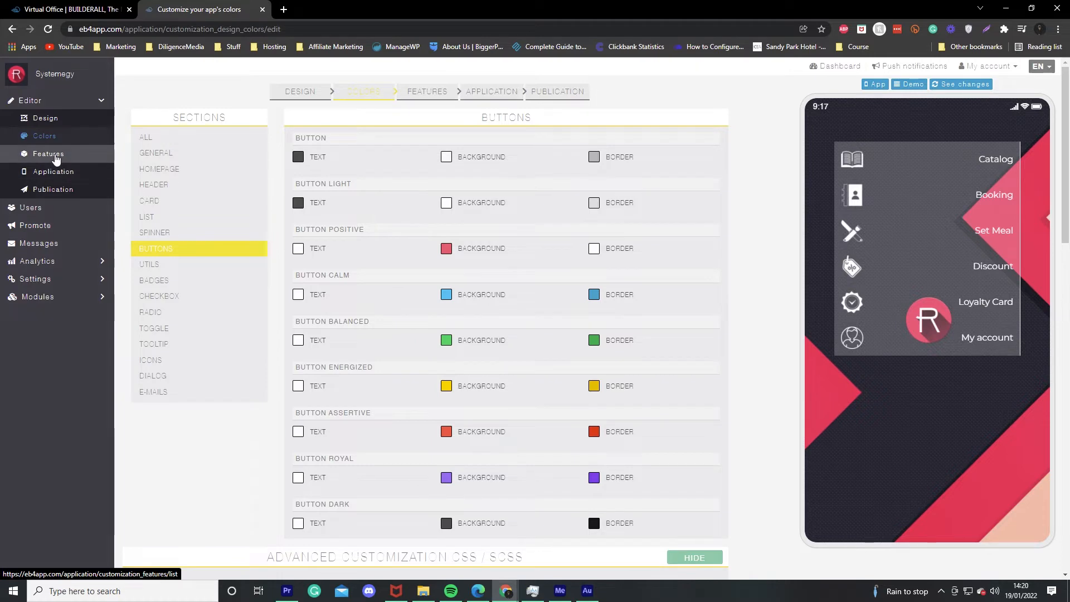
Open the app's features and review the page types that can be added
left_click(26, 214)
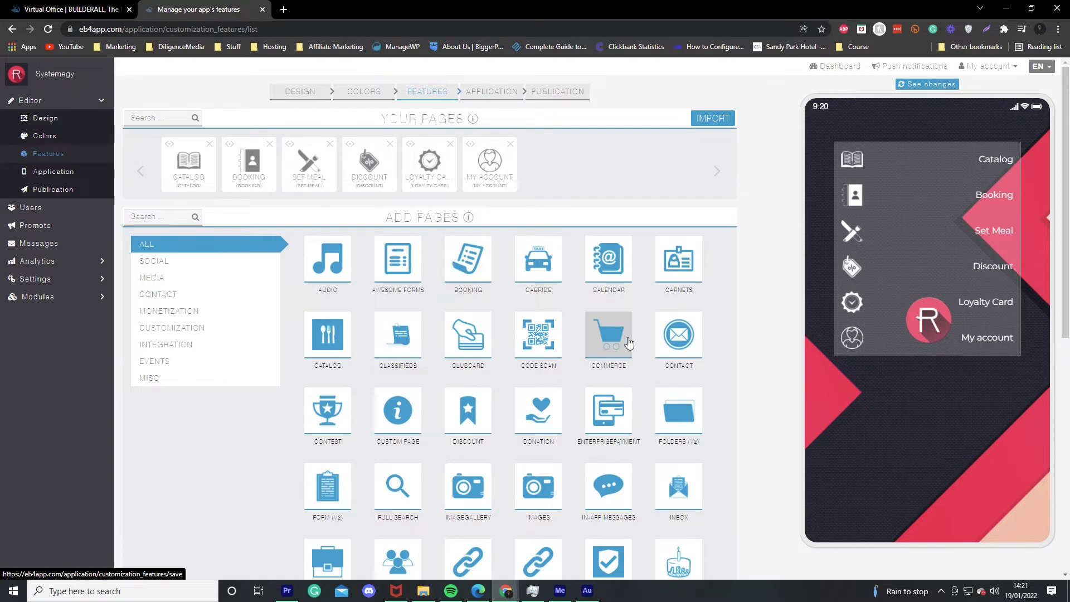
scroll(573, 329, "down", 3)
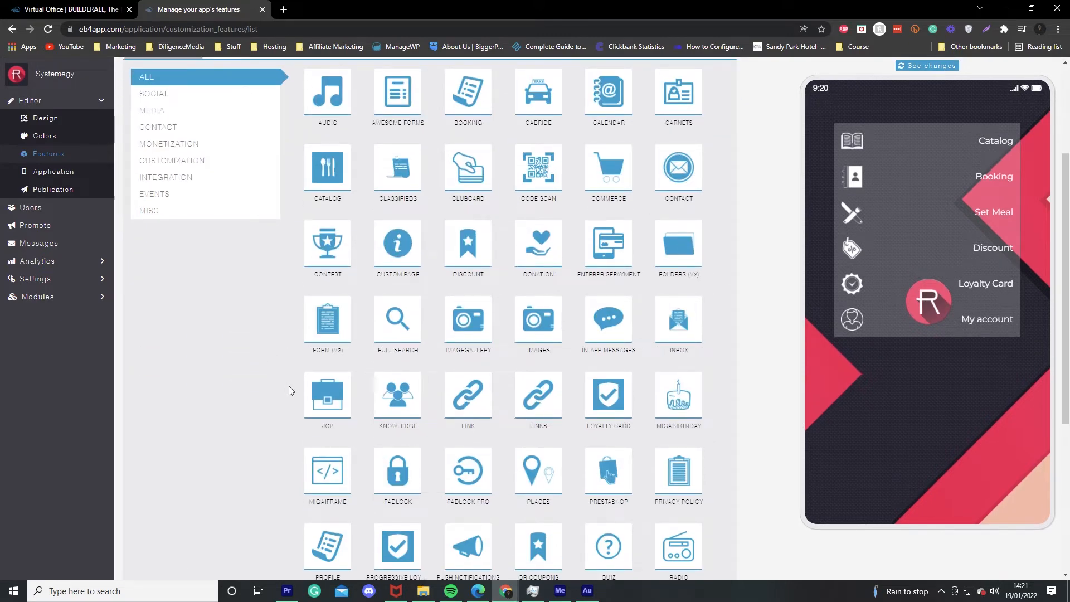
scroll(129, 259, "down", 2)
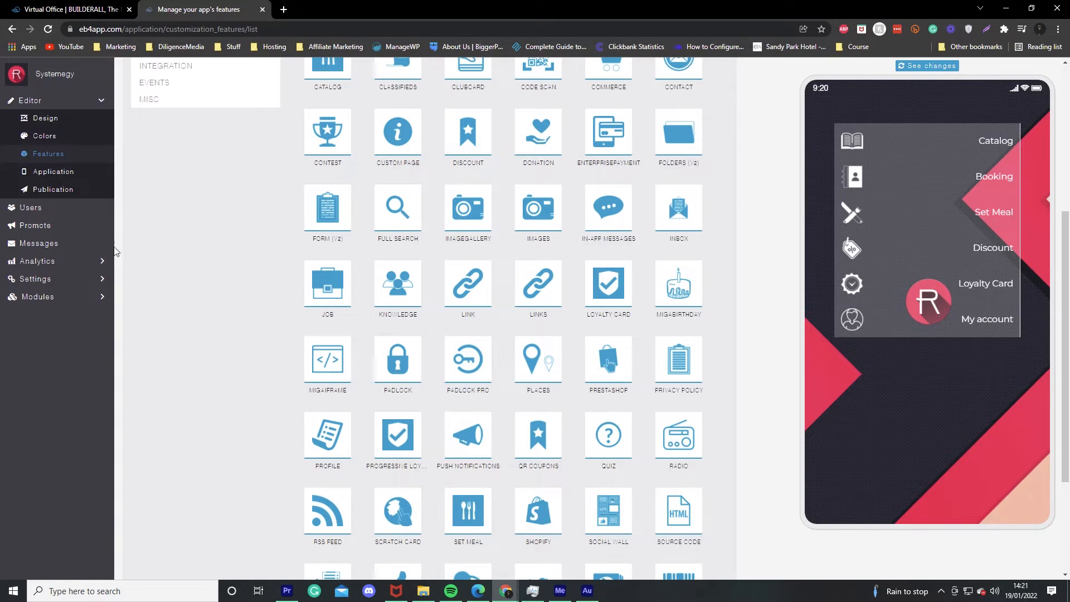
scroll(276, 385, "up", 5)
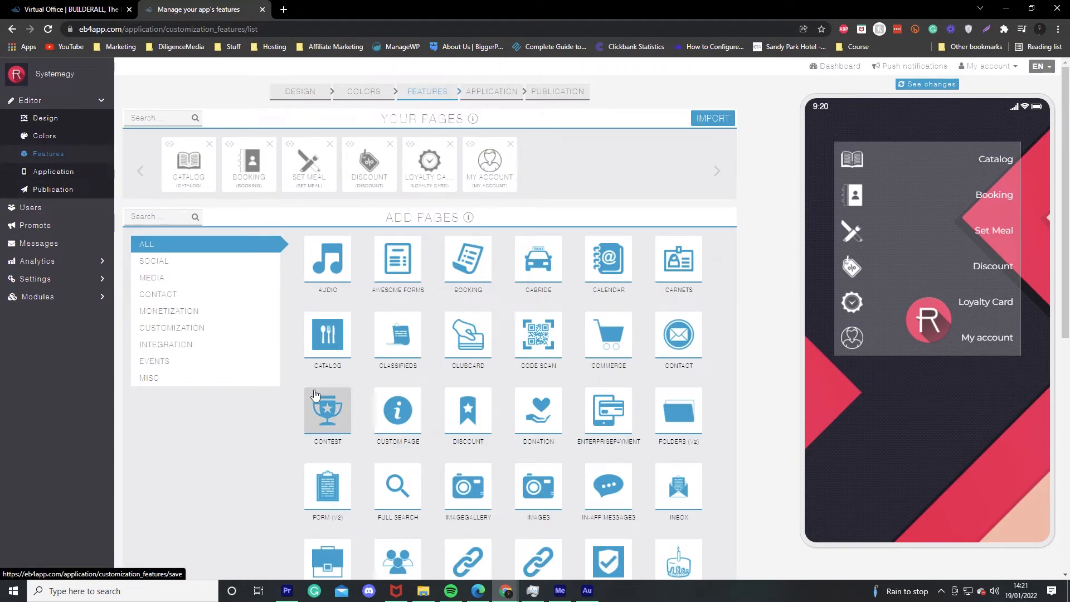
Add an Audio page to the app, inspect its page name and subtitle settings, and delete the page again
left_click(330, 277)
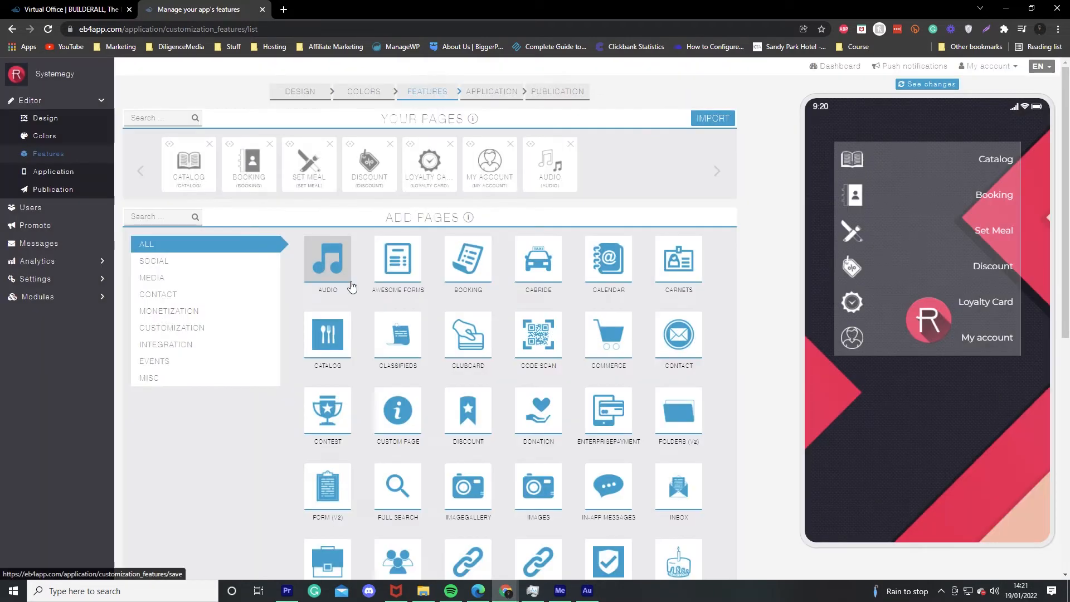
left_click(547, 183)
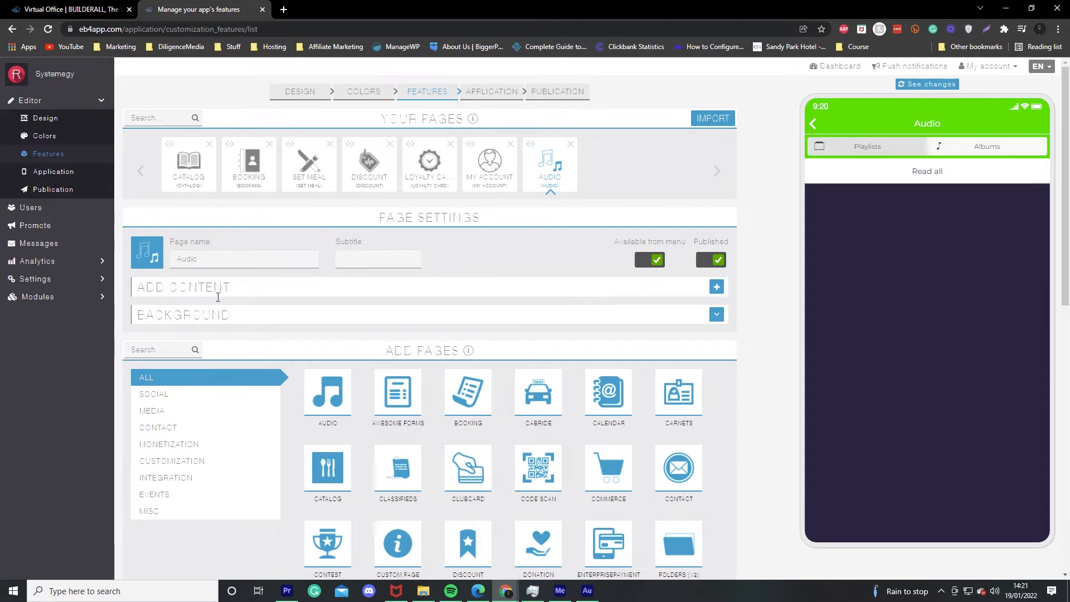
left_click(204, 266)
left_click(373, 263)
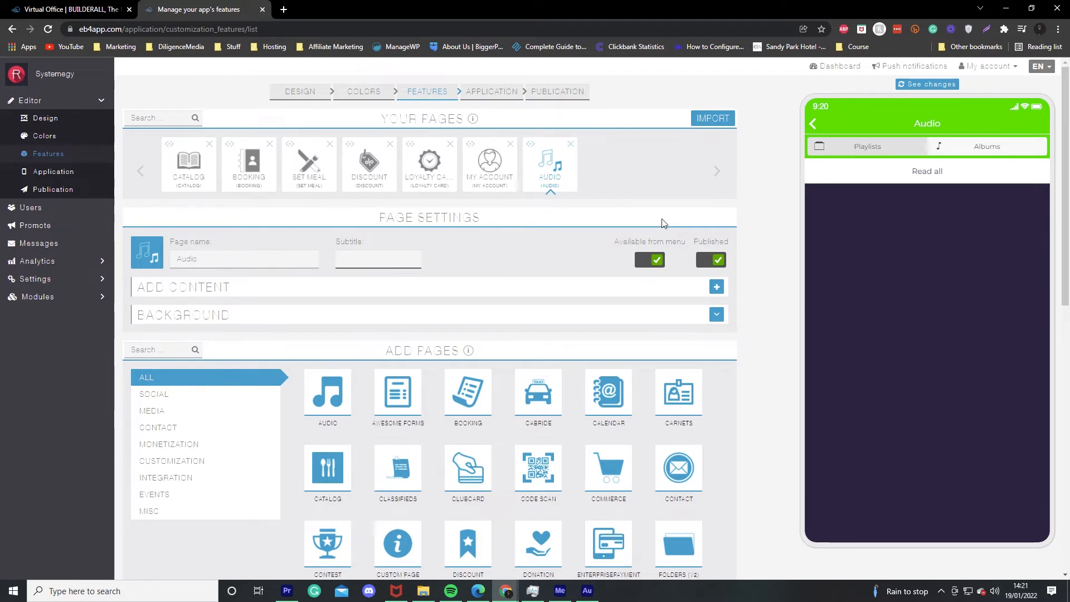
left_click(573, 146)
left_click(576, 95)
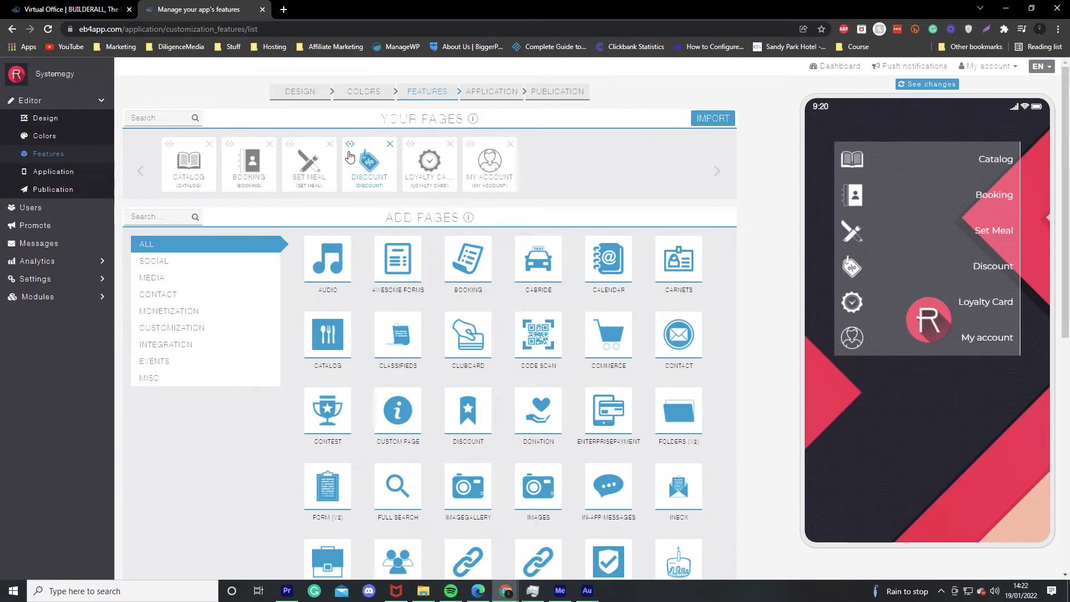
Delete the Discount page from the app's pages and confirm the deletion
left_click(391, 144)
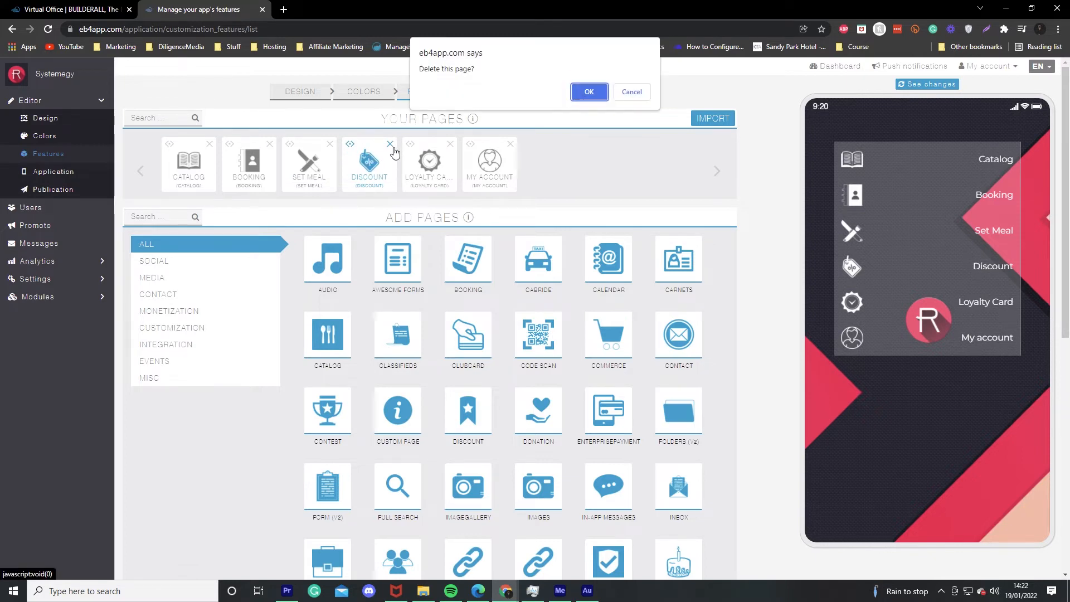
left_click(576, 95)
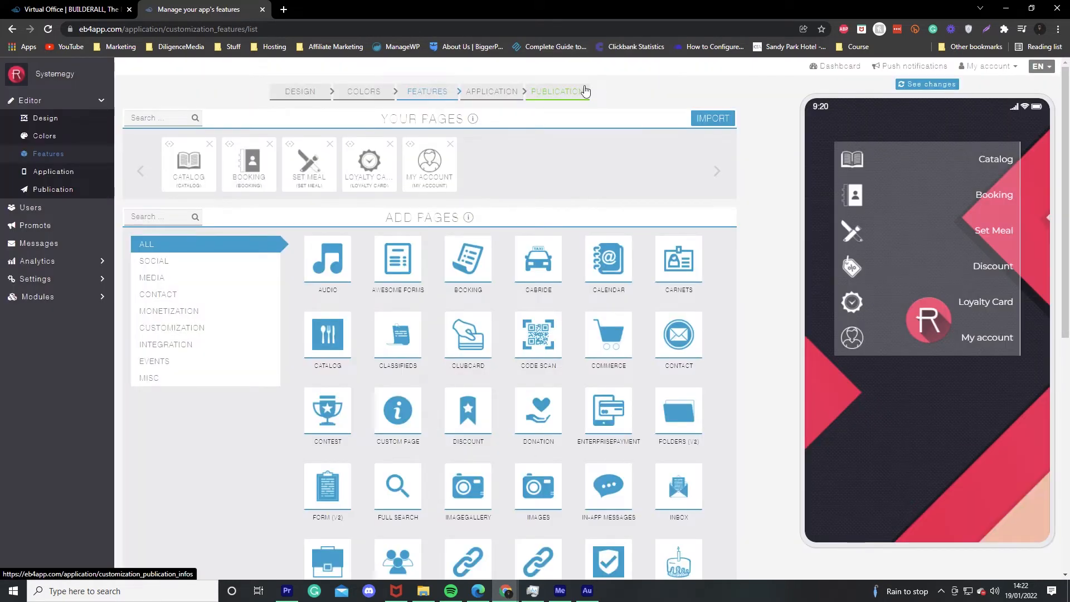
In the Catalog page's Coffee category, move the Classic product below American coffee
left_click(172, 175)
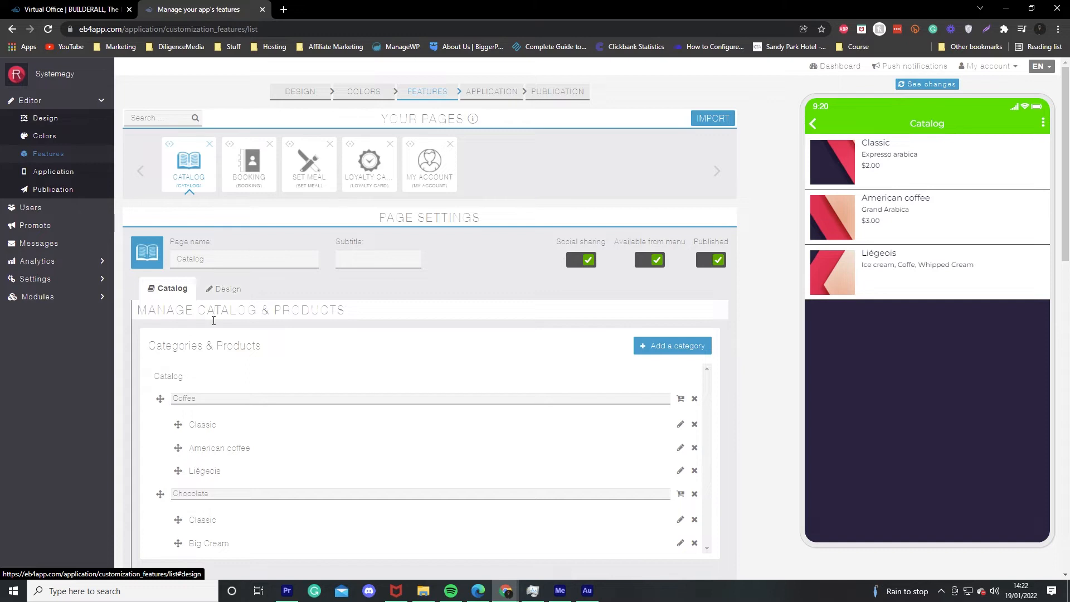
scroll(292, 336, "down", 2)
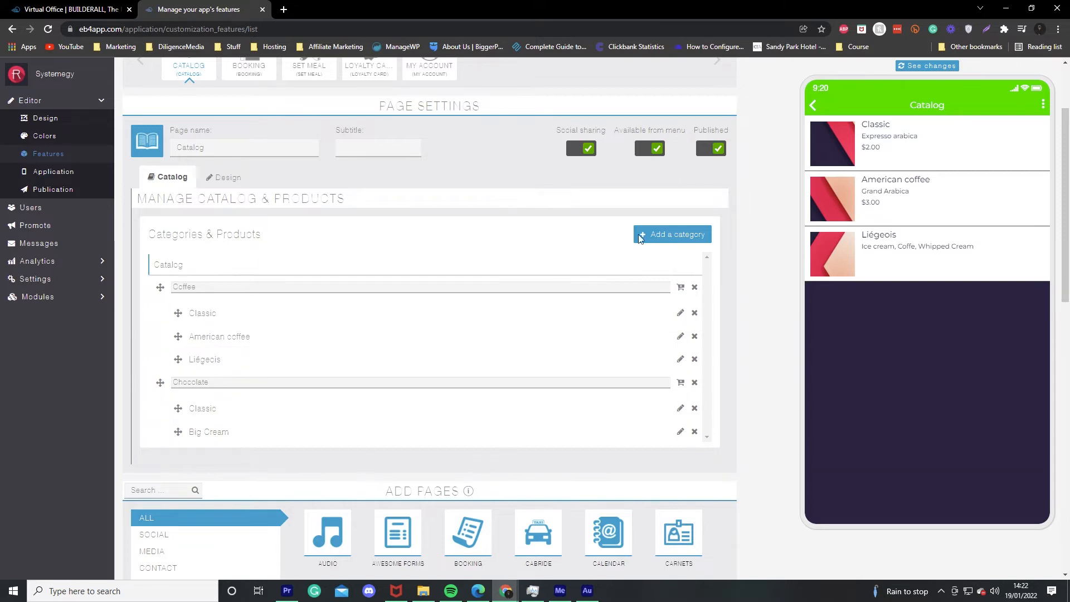
mouse_move(178, 313)
left_mouse_down()
mouse_move(184, 363)
mouse_move(185, 351)
left_mouse_up()
Open the Classic coffee product for editing, review its description, price and picture, and save it
left_click(681, 336)
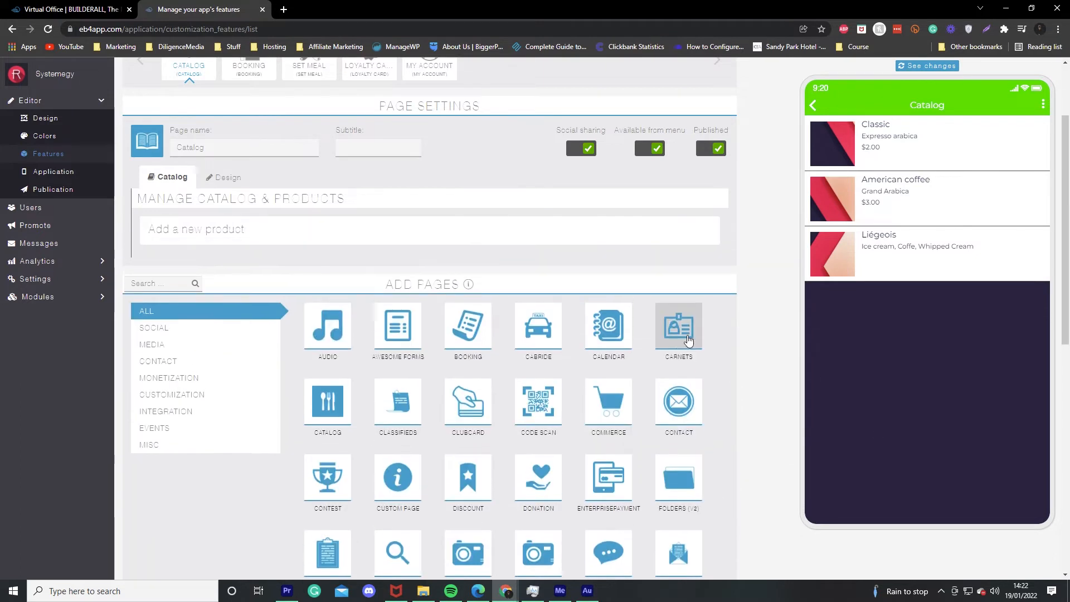
scroll(413, 336, "down", 2)
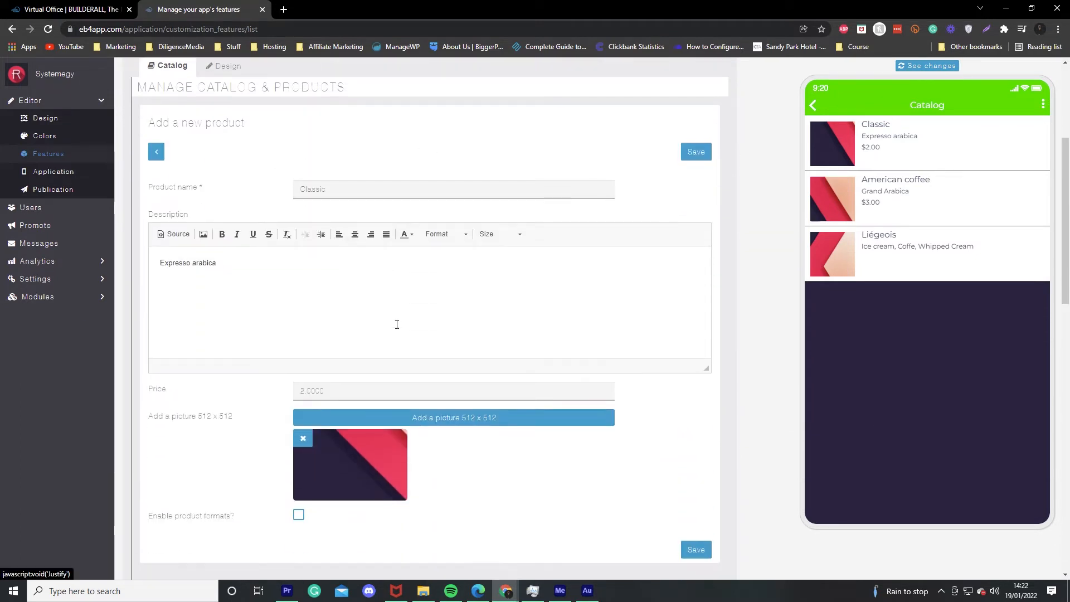
left_click(703, 157)
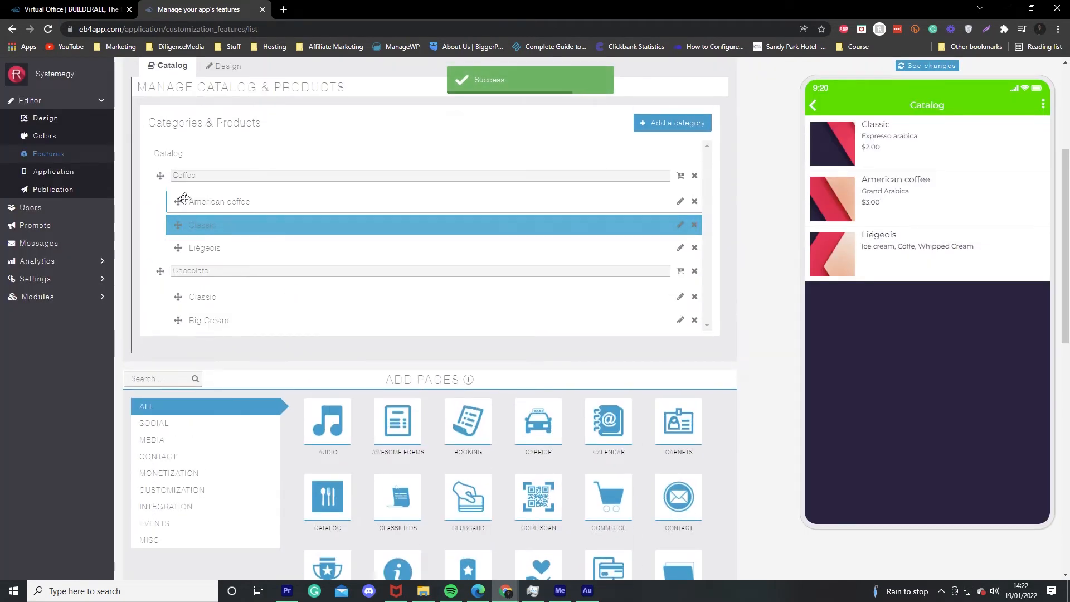
scroll(384, 397, "up", 4)
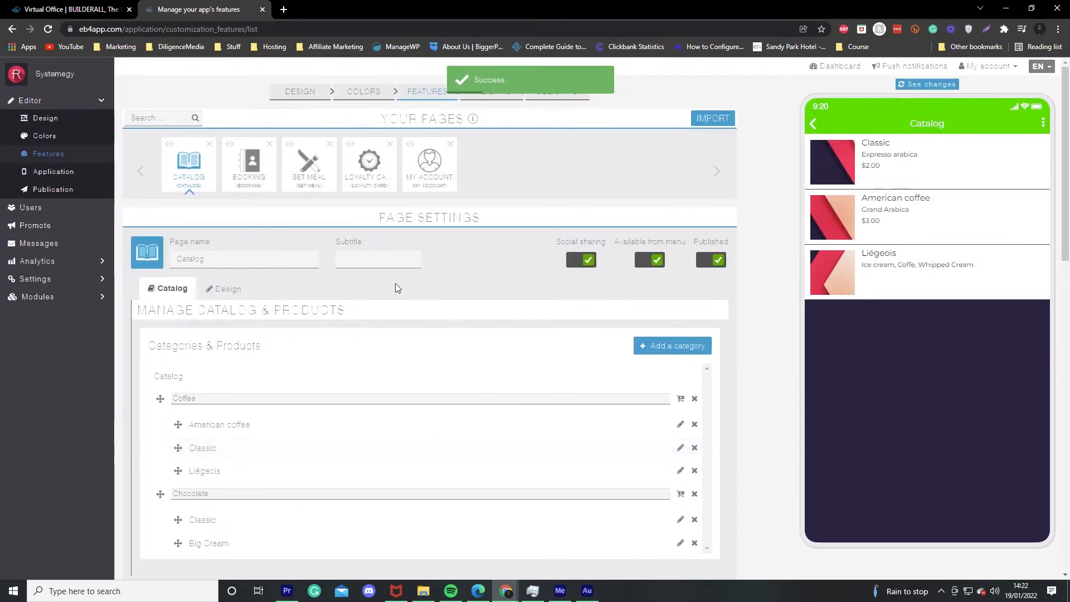
In the application settings, replace the application icon with the avocado image from the Company Related folder and select the application name
left_click(79, 175)
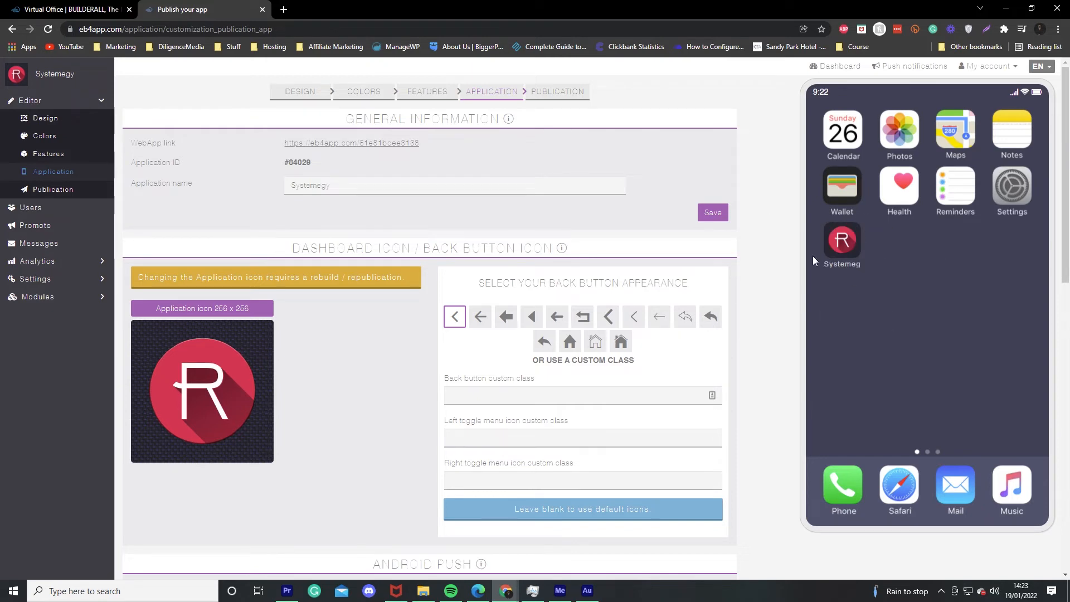
left_click(212, 309)
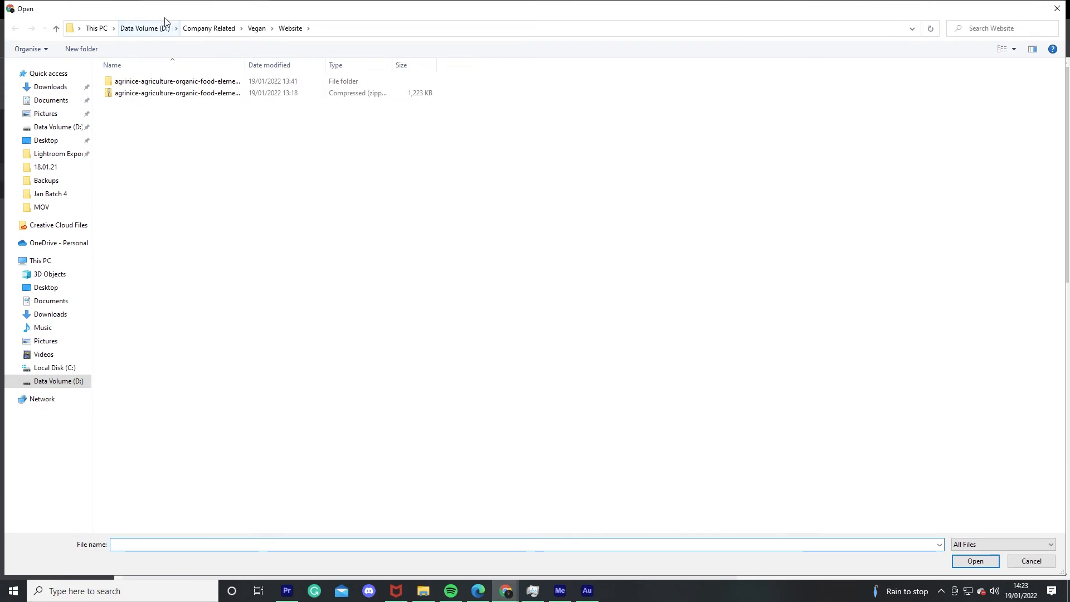
left_click(208, 28)
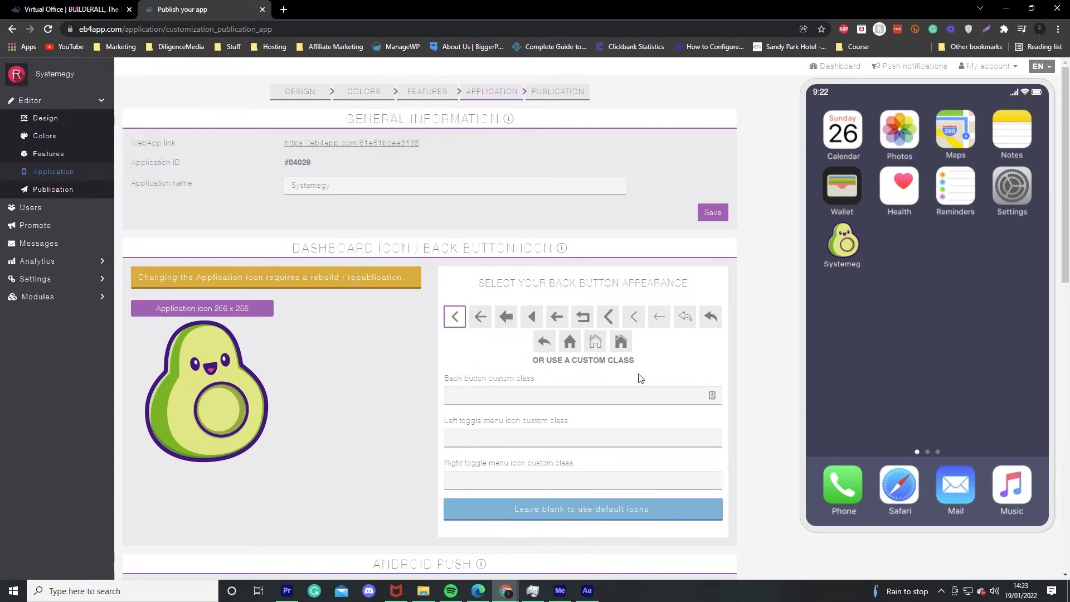
left_click_drag(358, 200, 262, 189)
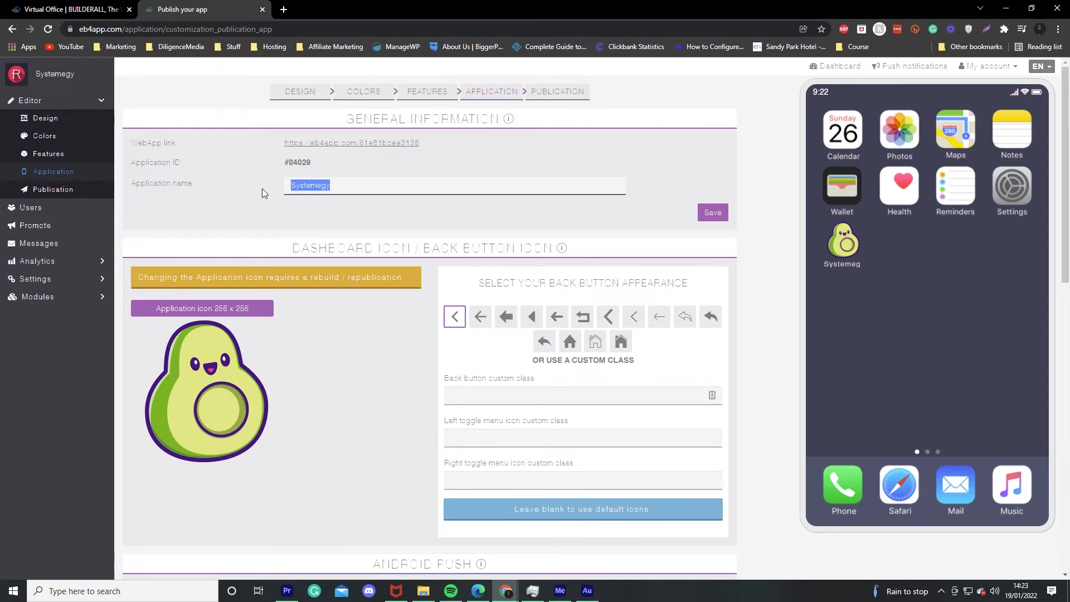
Set the Android push notification color to green #00c717
scroll(227, 335, "down", 8)
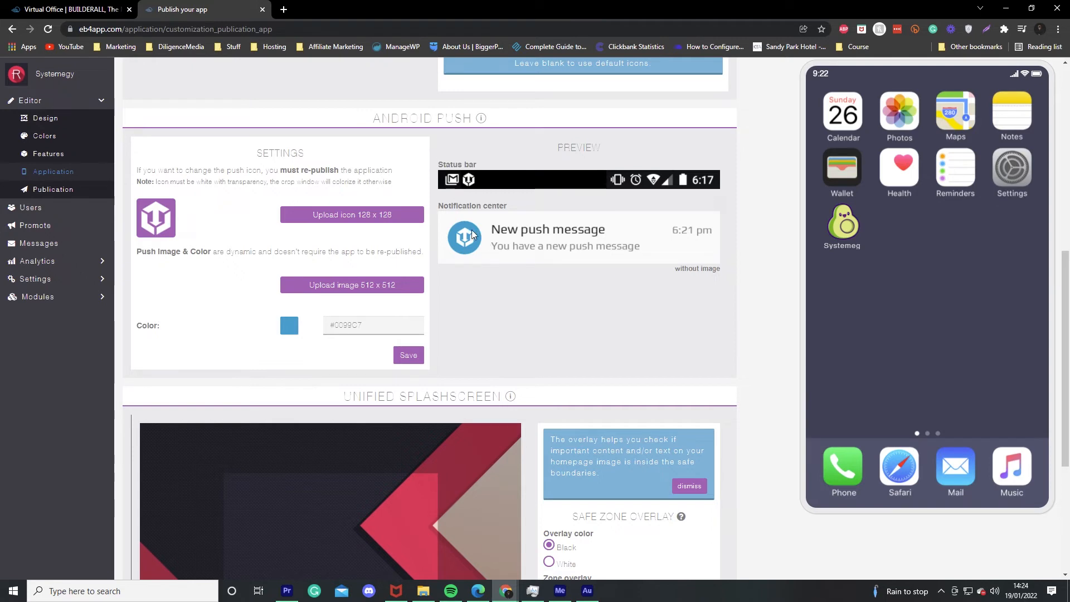
left_click(293, 326)
left_click(385, 396)
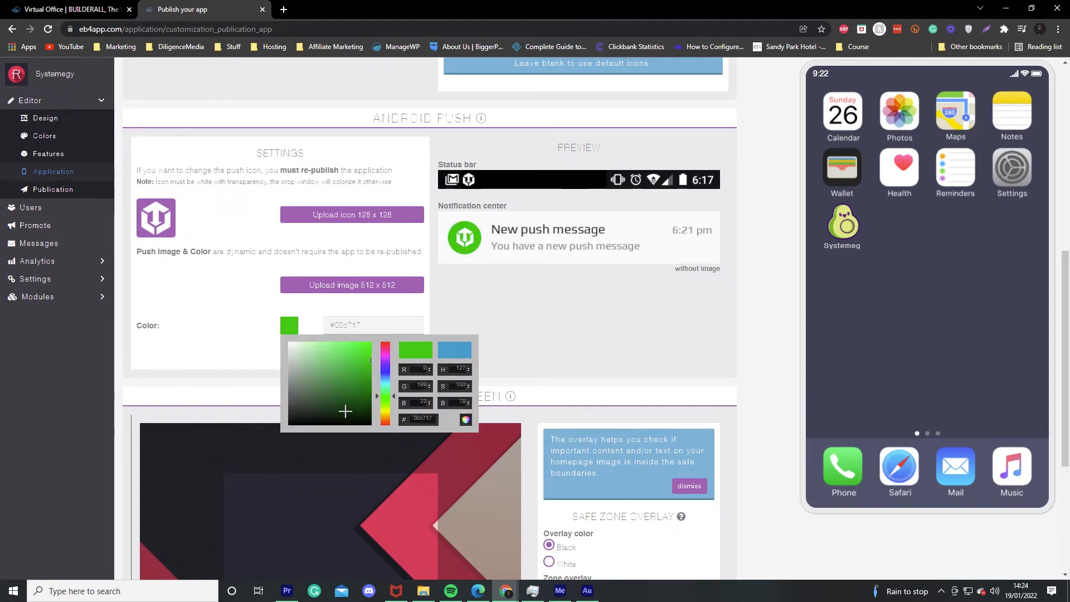
left_click(603, 331)
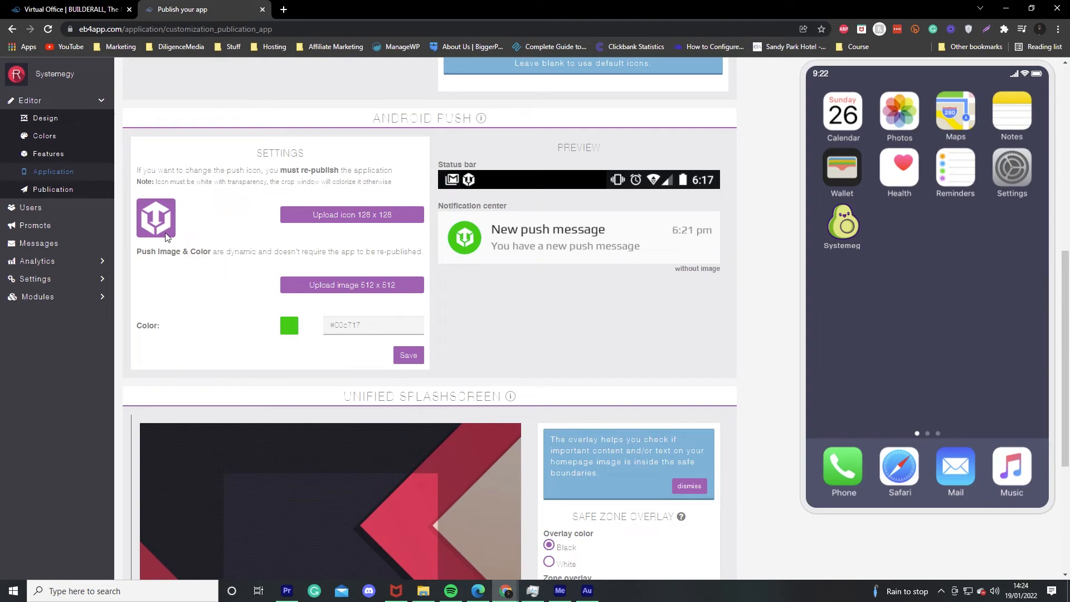
scroll(356, 230, "up", 4)
scroll(348, 249, "down", 4)
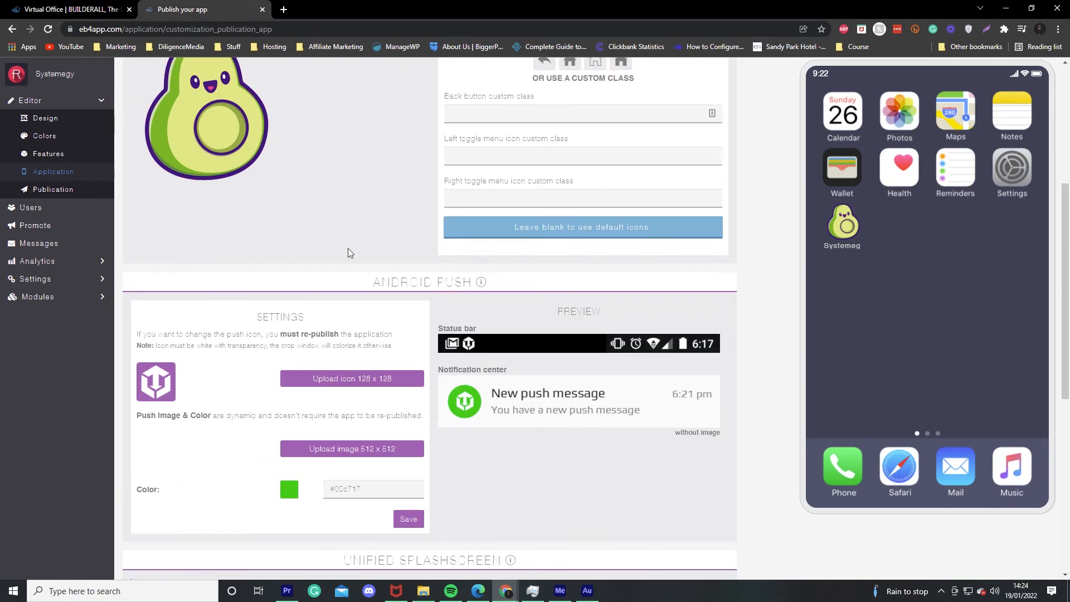
Examine the unified splashscreen section of the application settings, including the startup image and safe zone overlay options
left_click(366, 225)
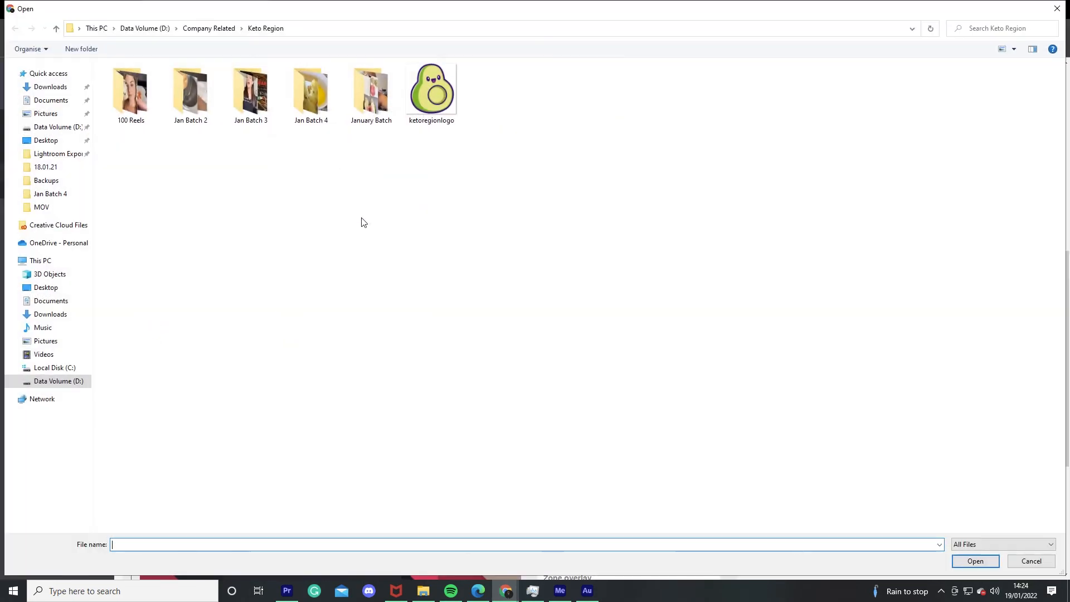
key("Escape")
scroll(363, 226, "down", 4)
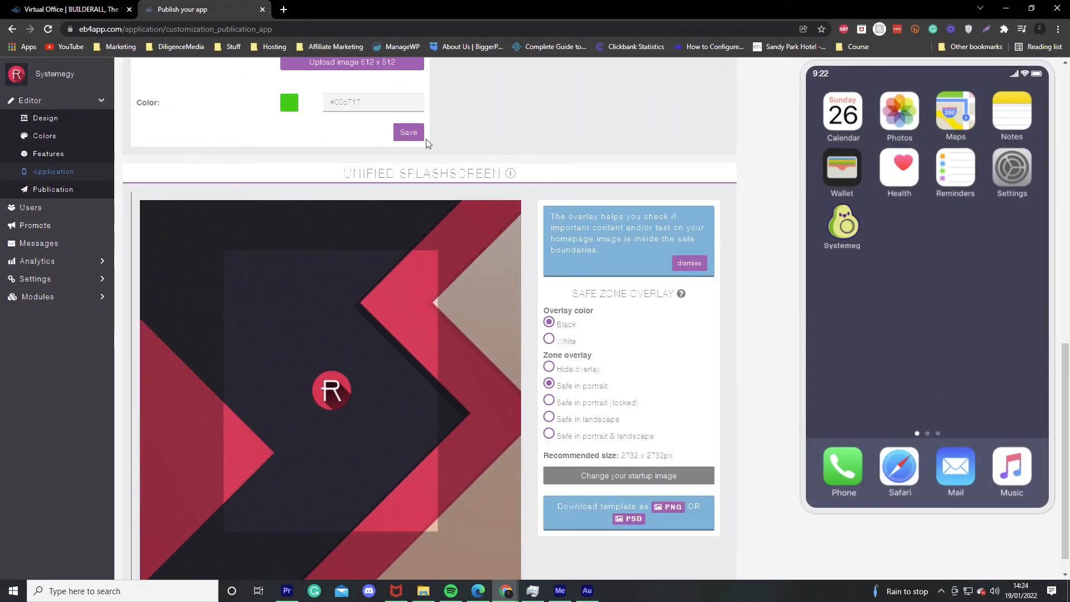
scroll(362, 195, "down", 1)
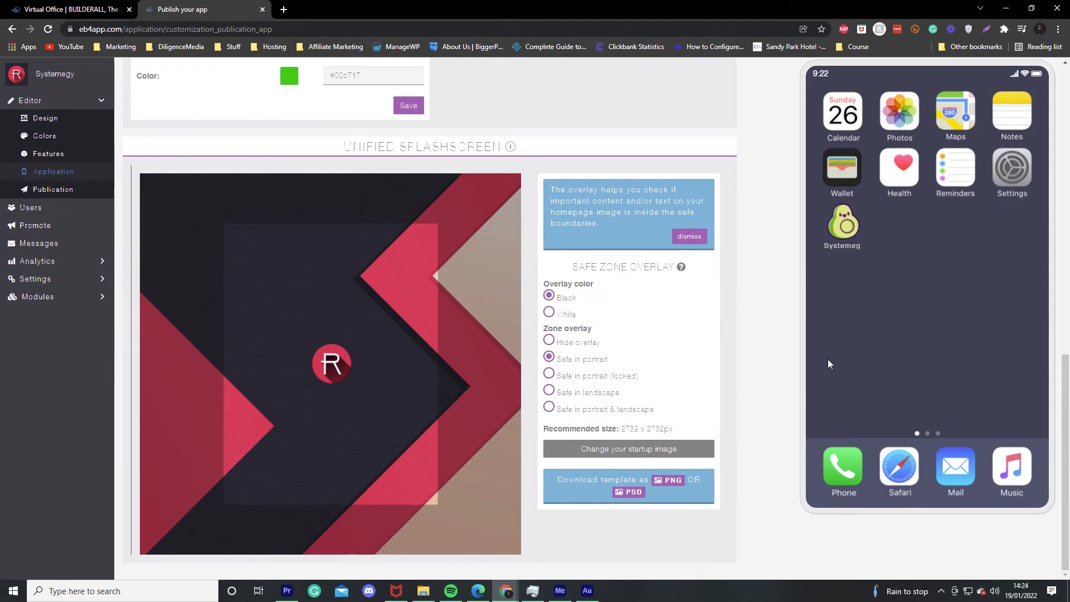
scroll(437, 368, "up", 15)
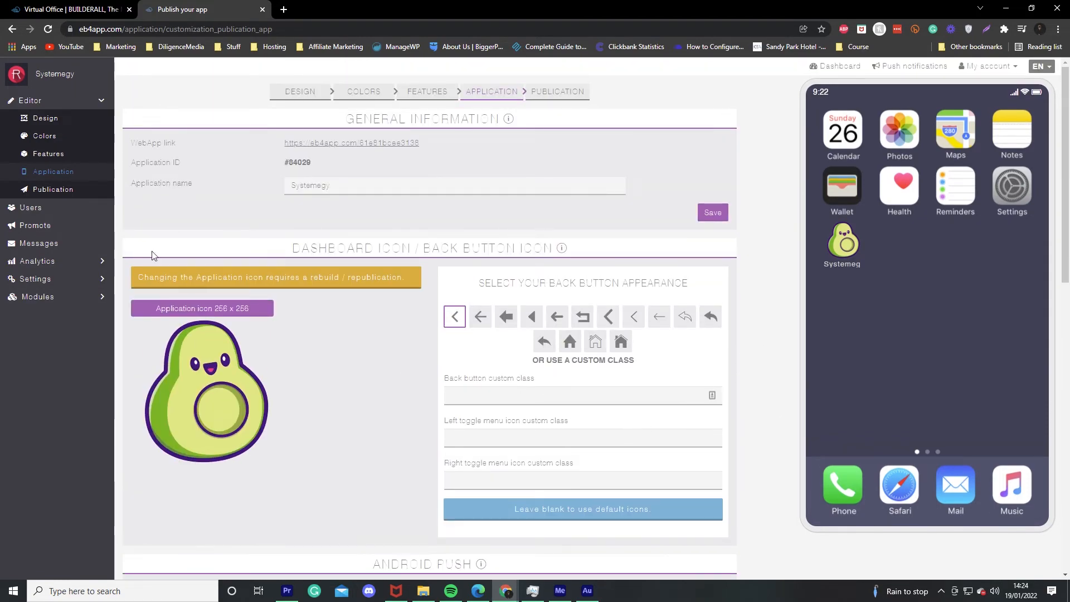
Open the Publication page and examine its subscription, general information, AdMob monetization, mobile source code and advanced settings sections
left_click(71, 195)
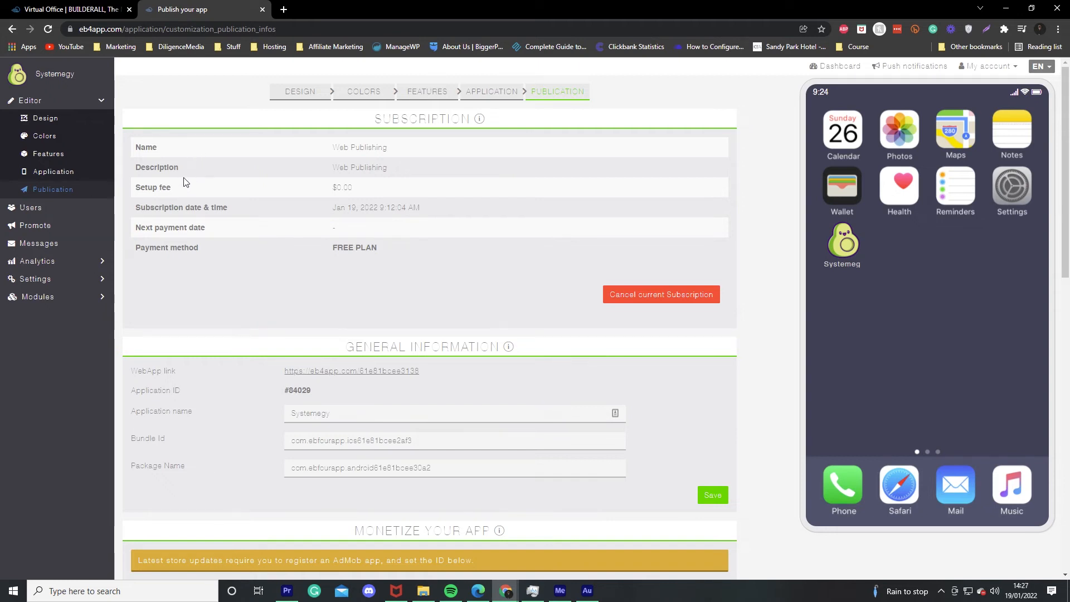
left_click_drag(179, 192, 332, 208)
left_click(218, 246)
scroll(173, 238, "down", 4)
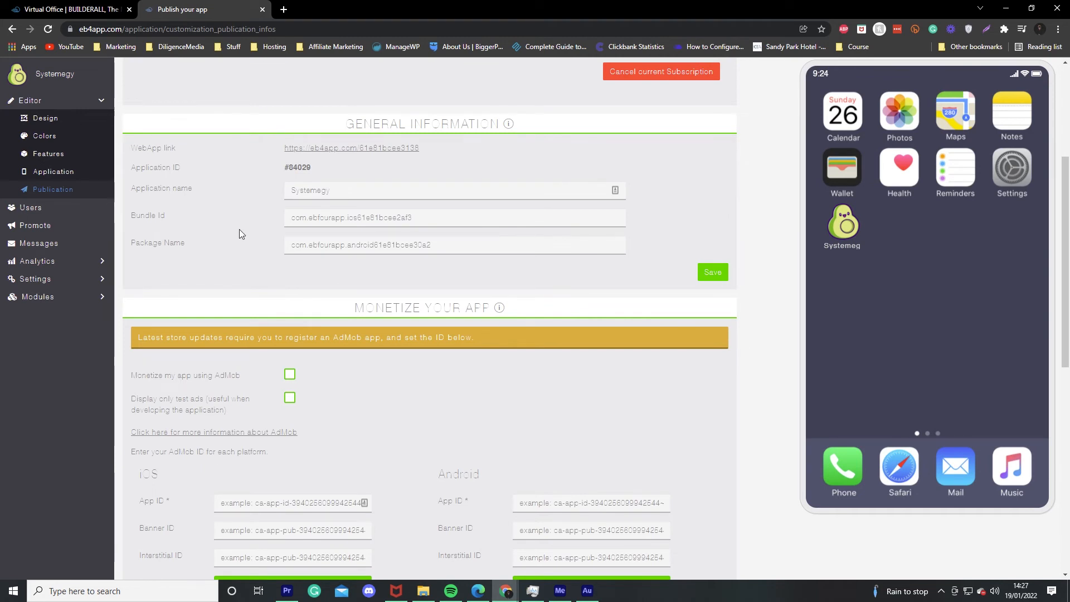
scroll(239, 233, "down", 4)
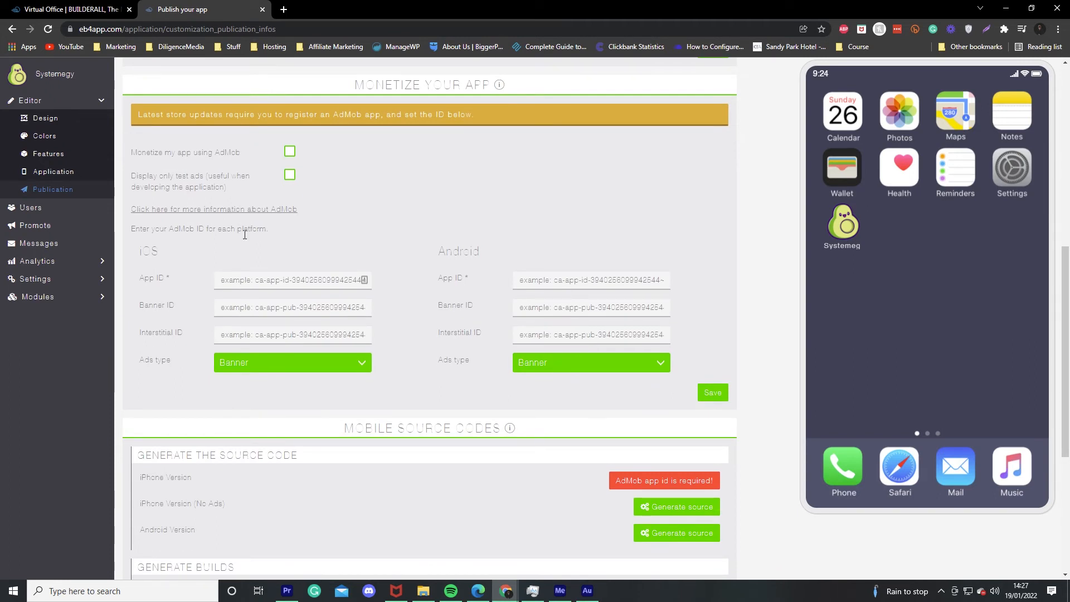
scroll(245, 233, "down", 4)
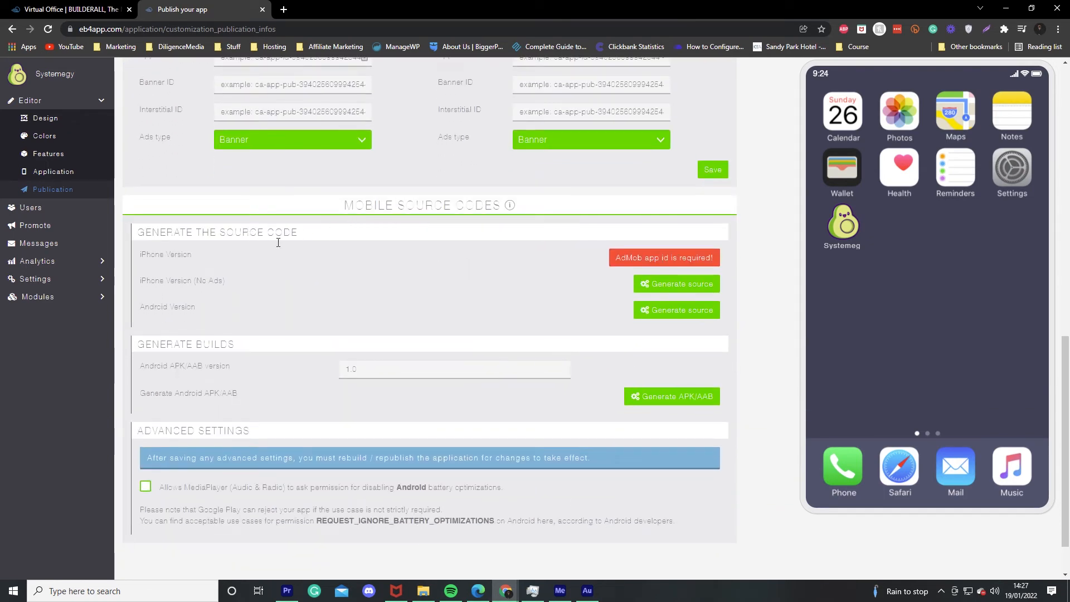
scroll(446, 333, "down", 1)
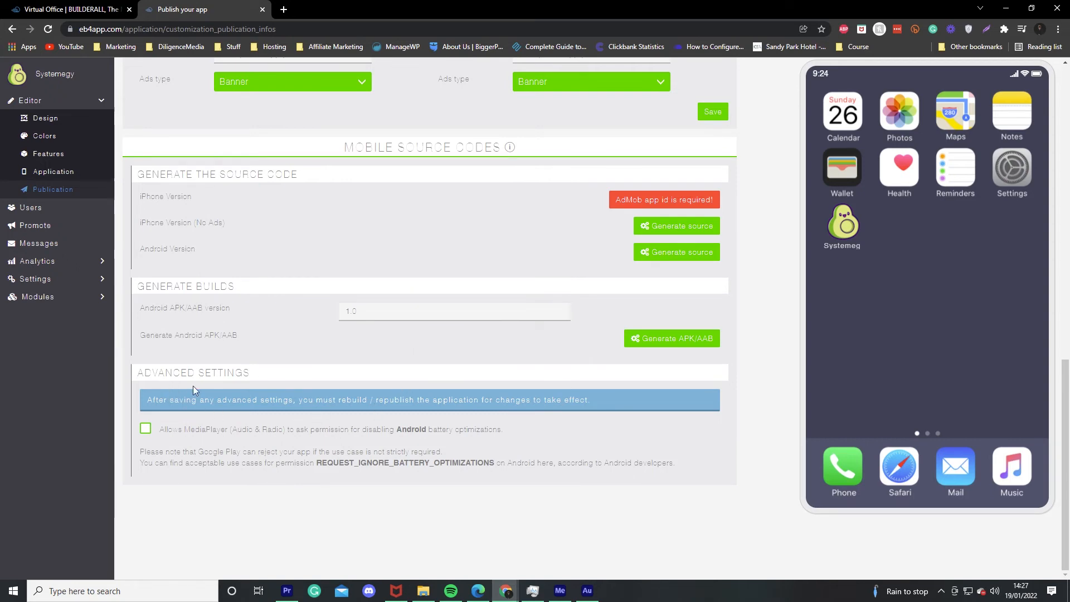
scroll(693, 389, "up", 15)
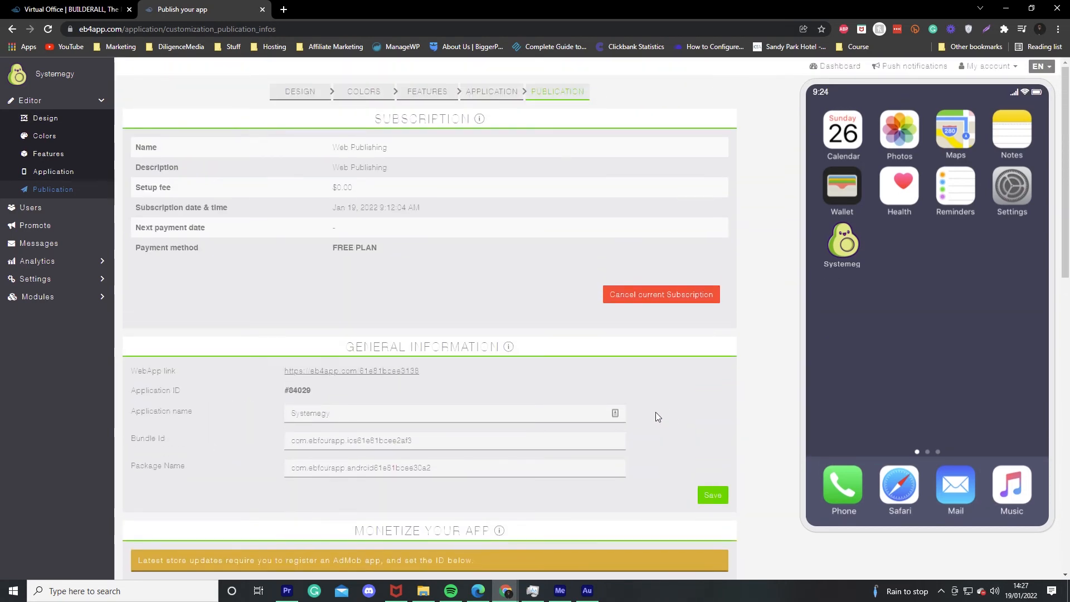
scroll(656, 417, "down", 5)
scroll(655, 417, "up", 5)
scroll(655, 417, "down", 7)
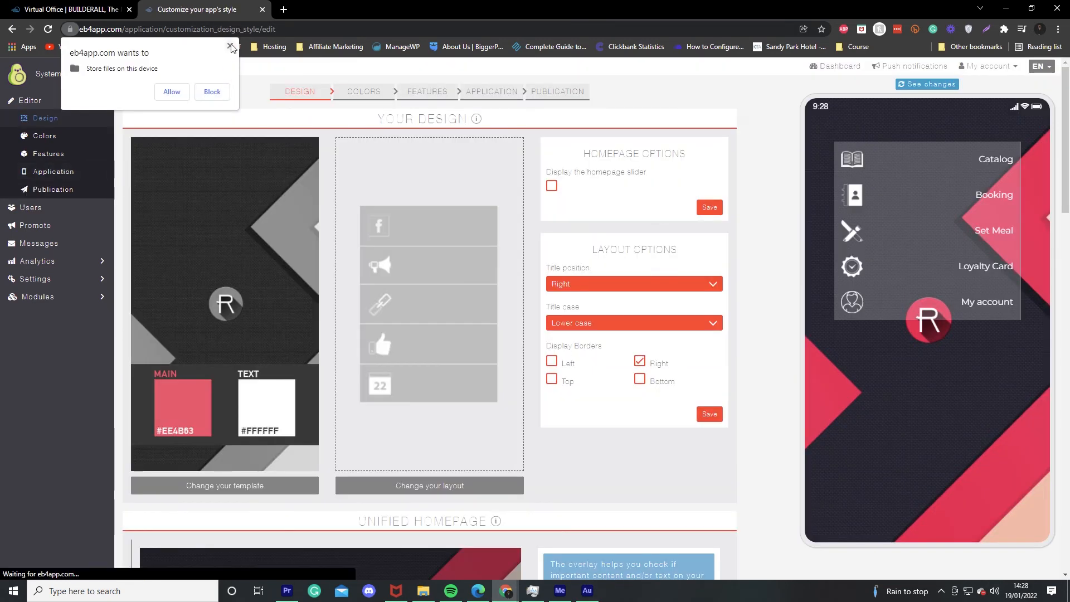
Dismiss the site's file storage request and view the app's Users, Promote and Messages pages in turn
left_click(211, 89)
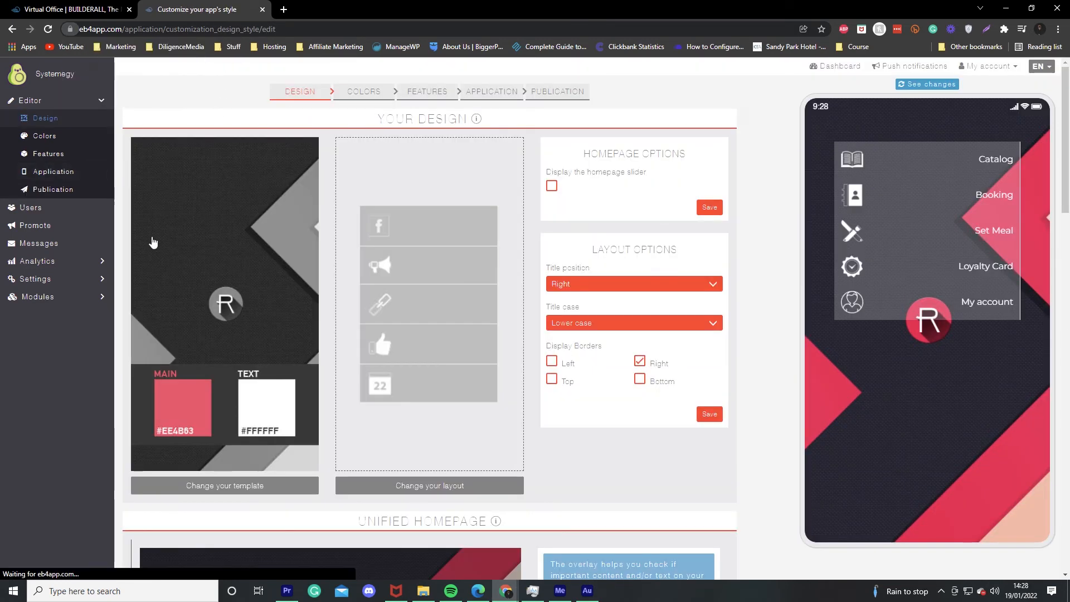
left_click(14, 207)
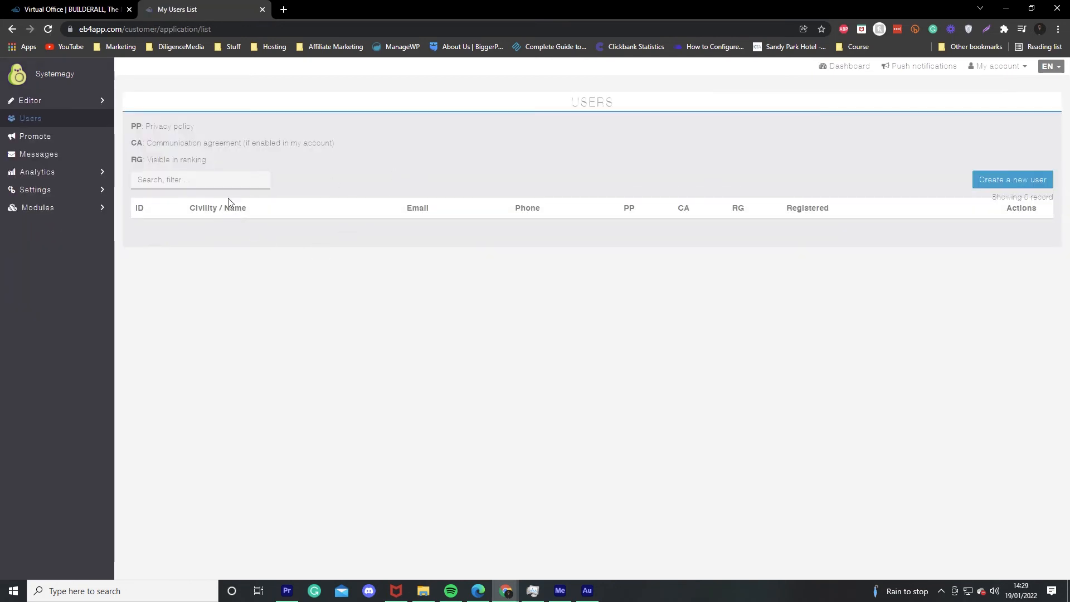
left_click(72, 138)
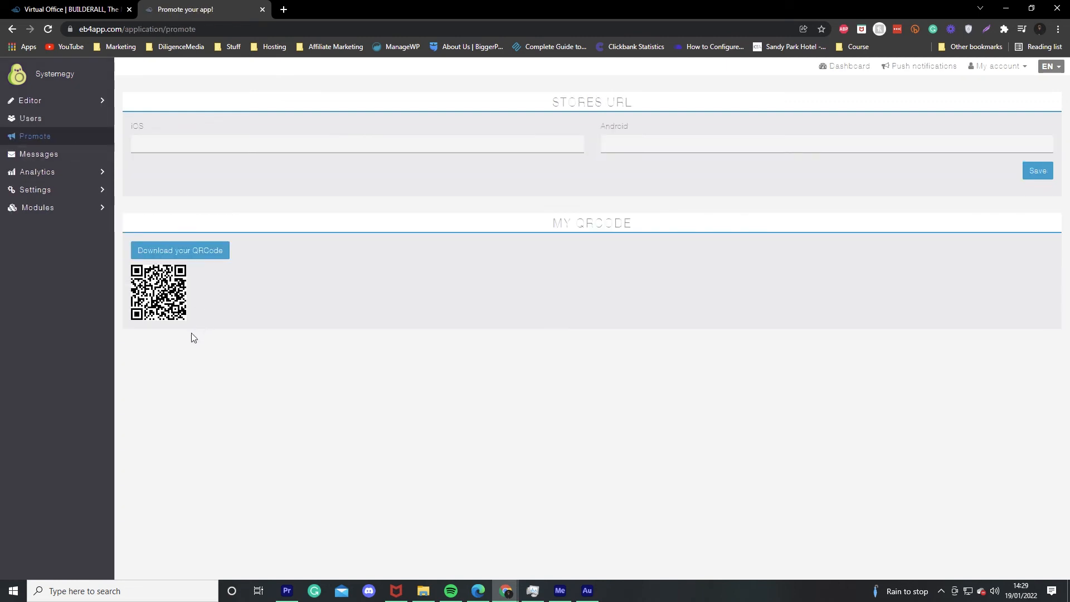
left_click(47, 161)
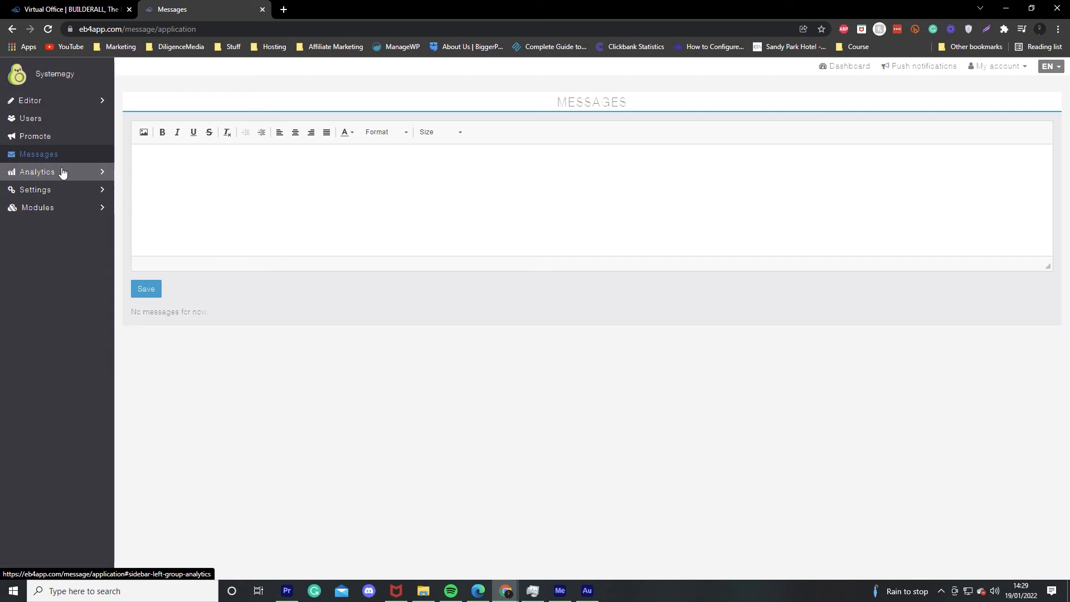
Examine the App analytics charts and the Feature Analytics metrics for the app
left_click(62, 174)
left_click(65, 194)
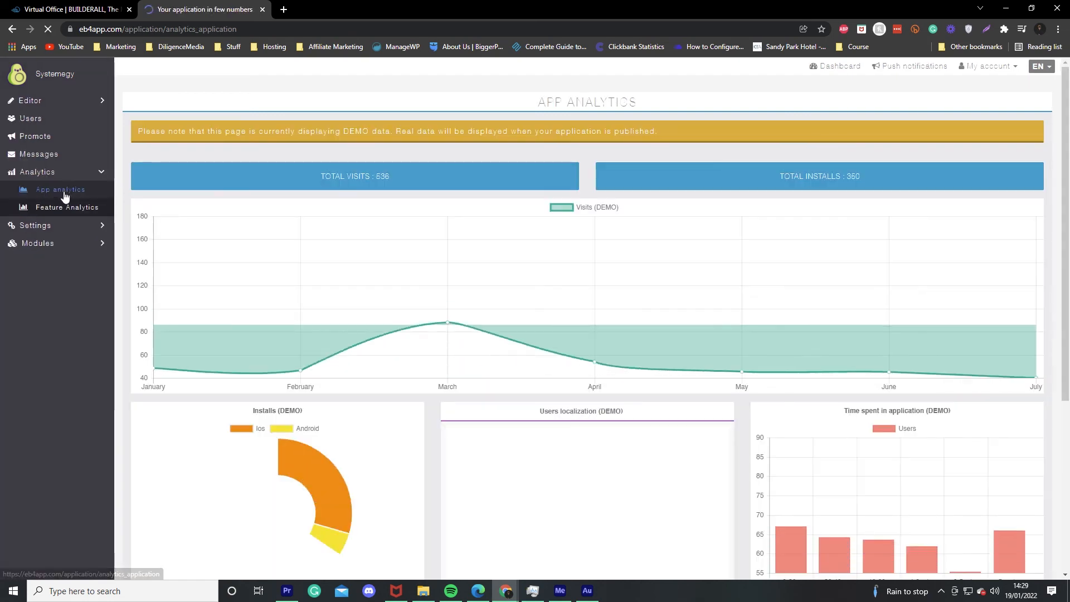
scroll(346, 263, "down", 5)
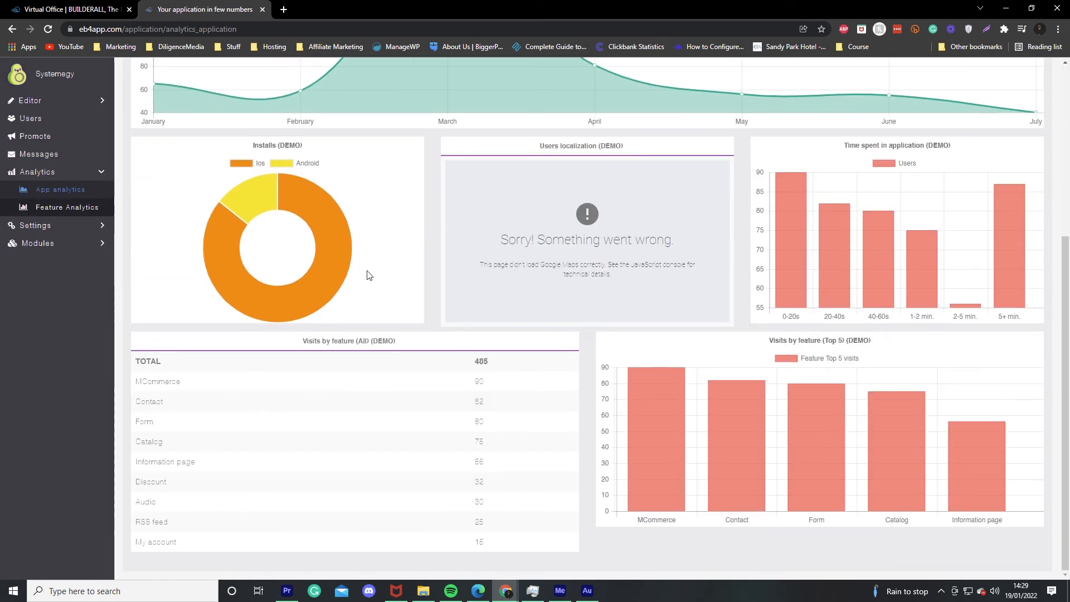
left_click(44, 189)
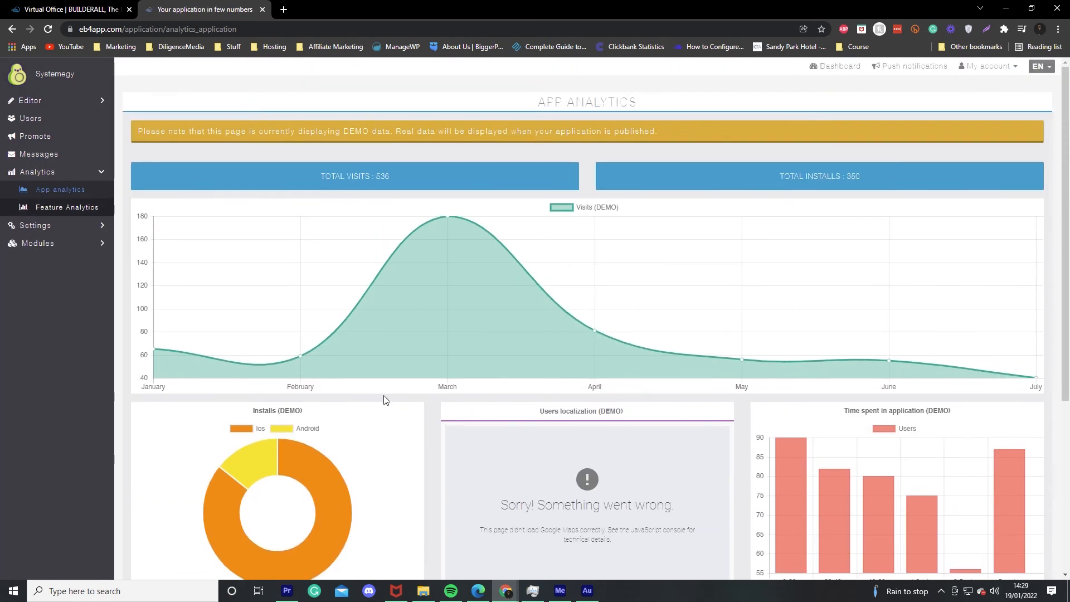
left_click(53, 209)
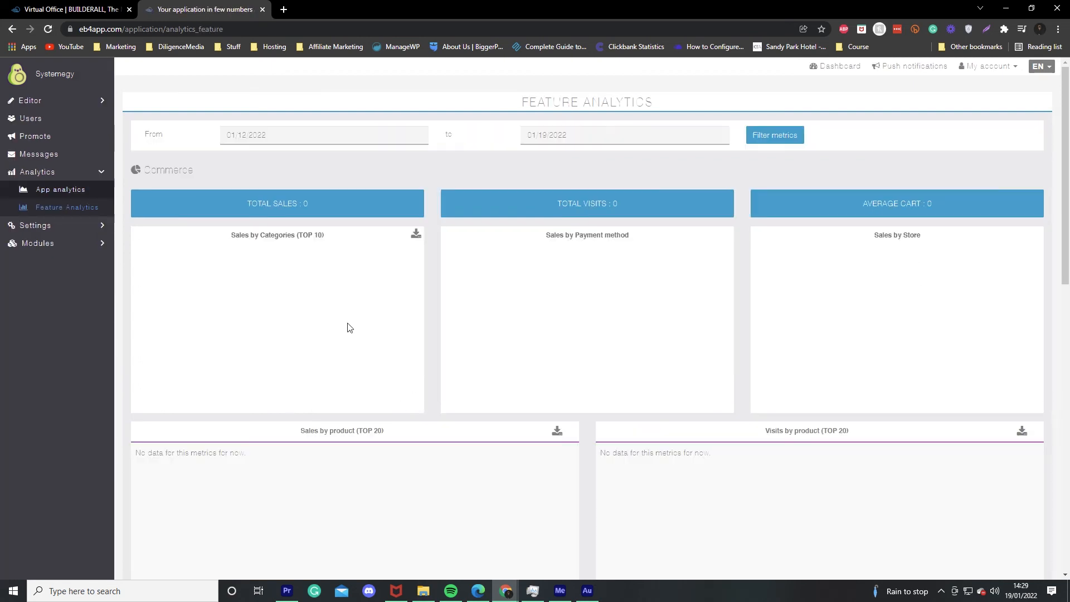
scroll(349, 329, "down", 10)
scroll(351, 341, "up", 10)
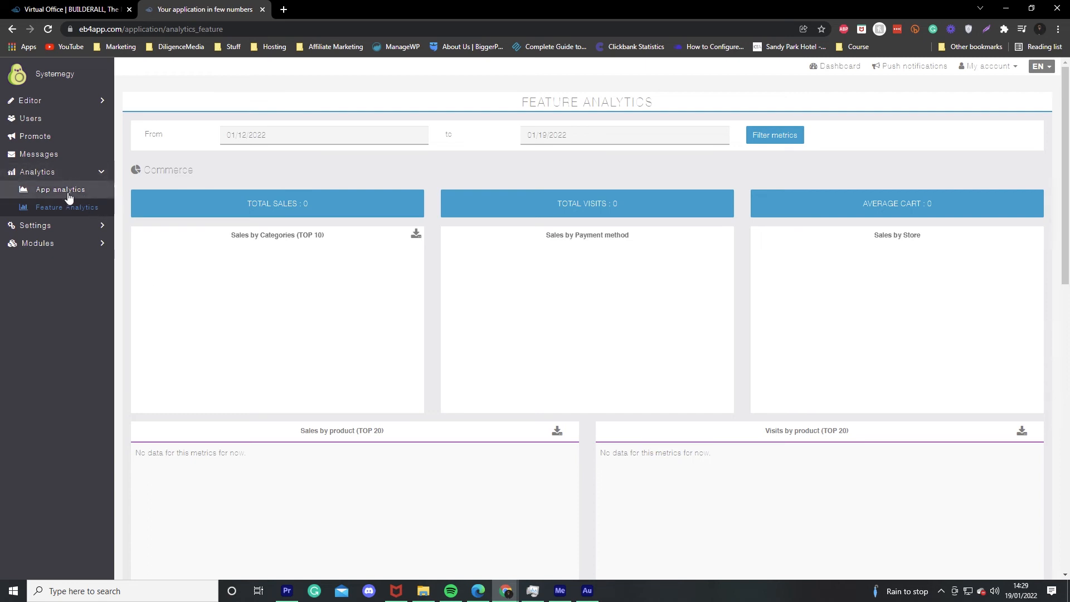
Expand the Settings and Modules groups to look over the options they offer
left_click(80, 226)
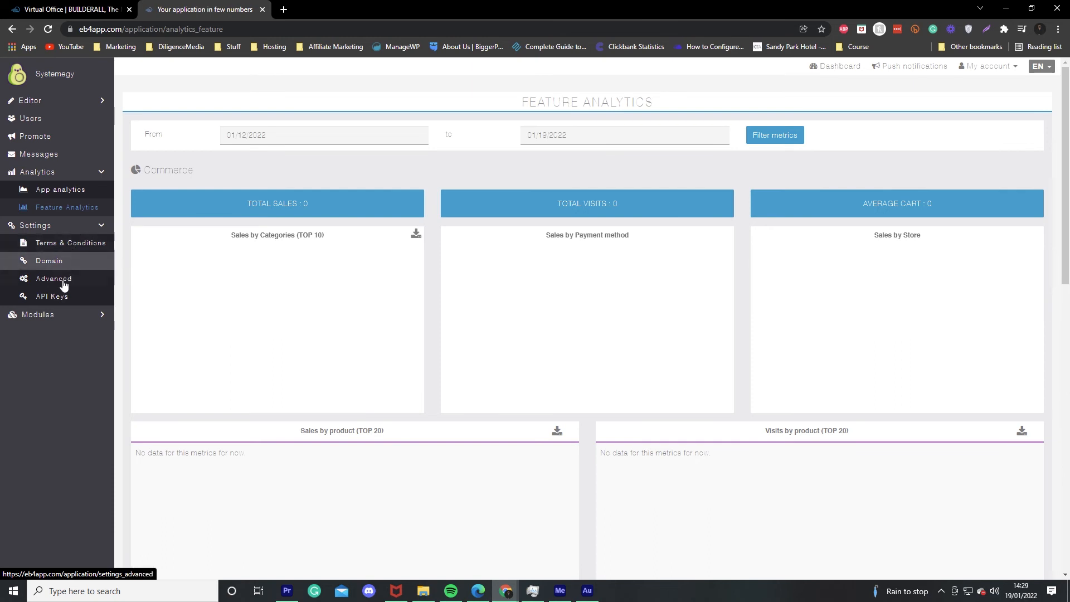
left_click(65, 315)
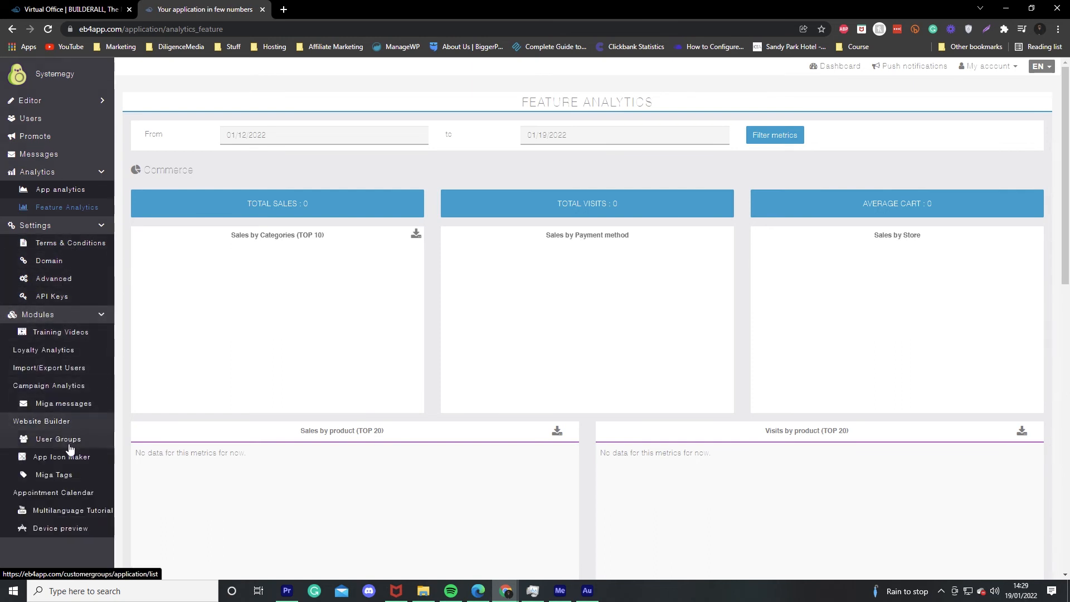
scroll(55, 490, "down", 1)
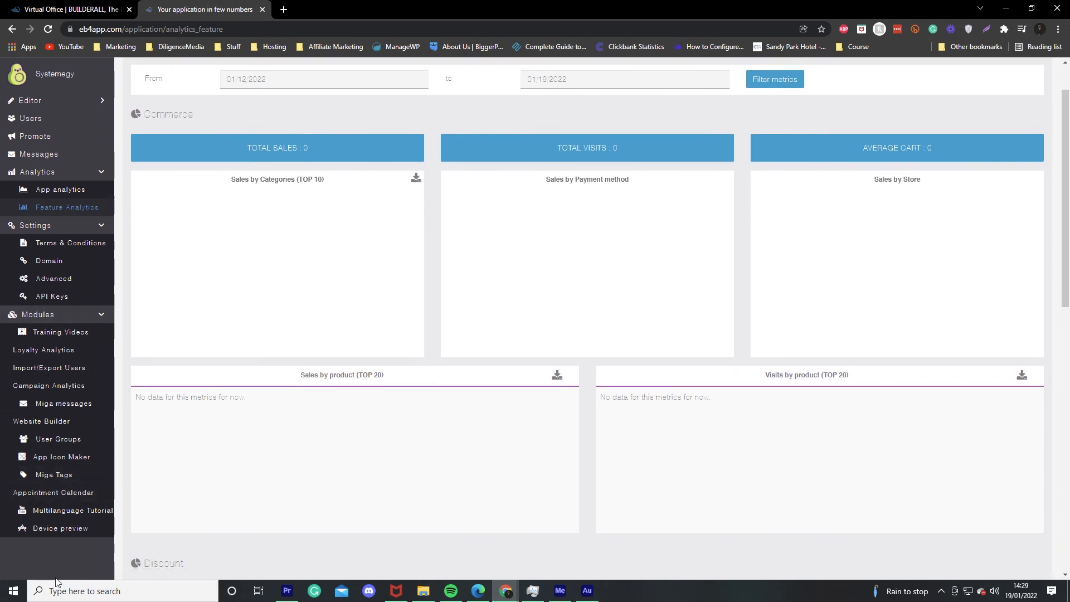